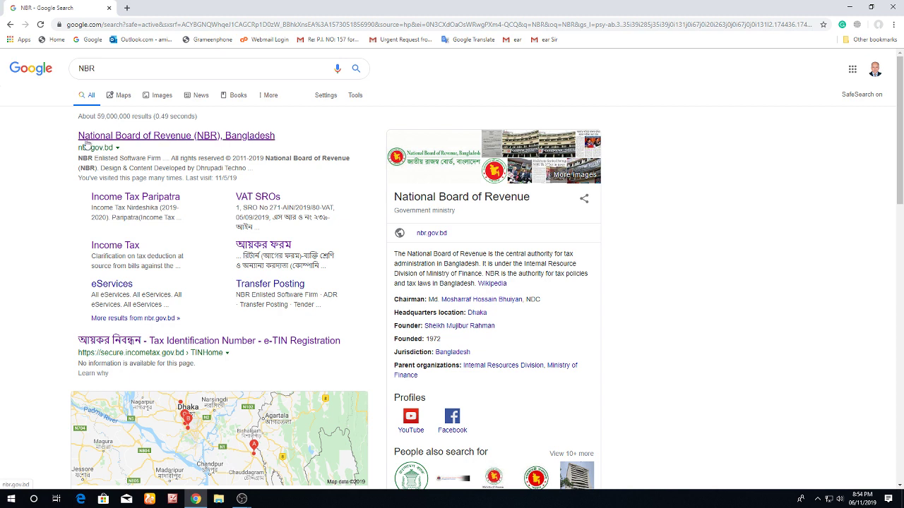
# From the NBR website, open the e-TIN registration site in a new tab and close the NBR home tab.
pyautogui.click(245, 137)
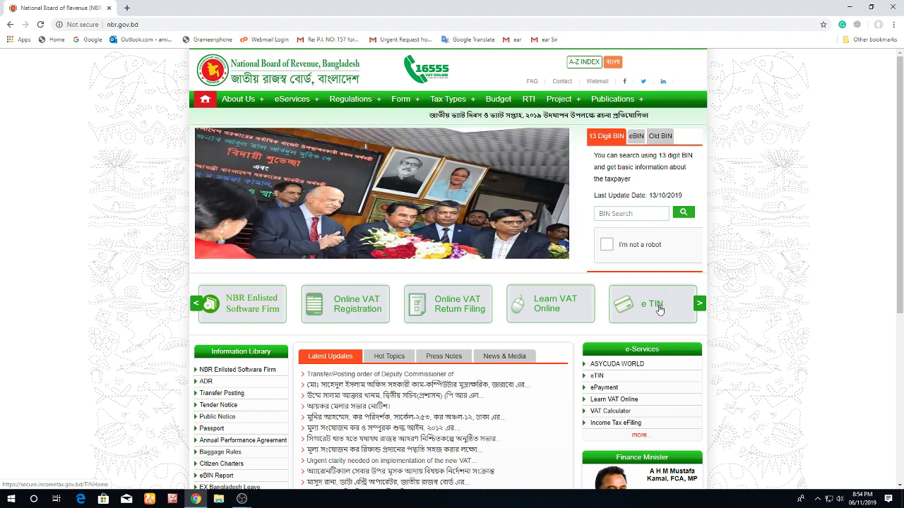
pyautogui.click(659, 309)
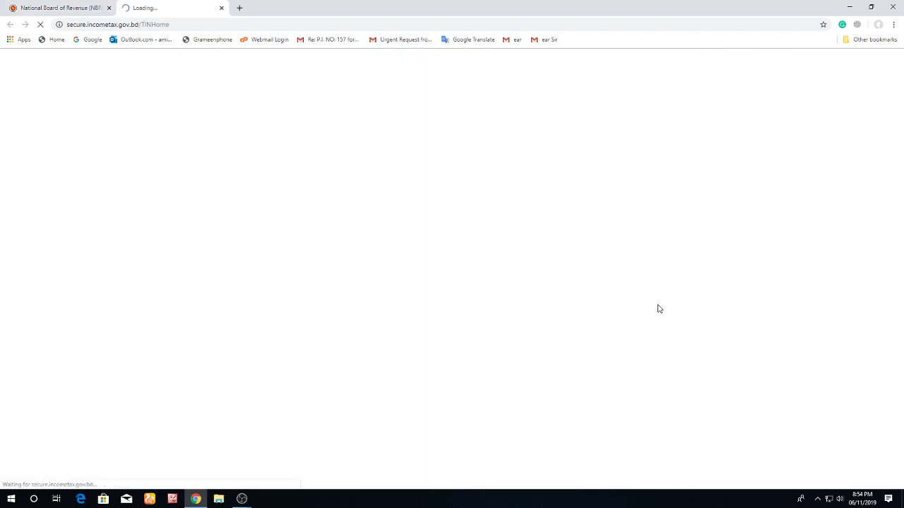
pyautogui.click(108, 8)
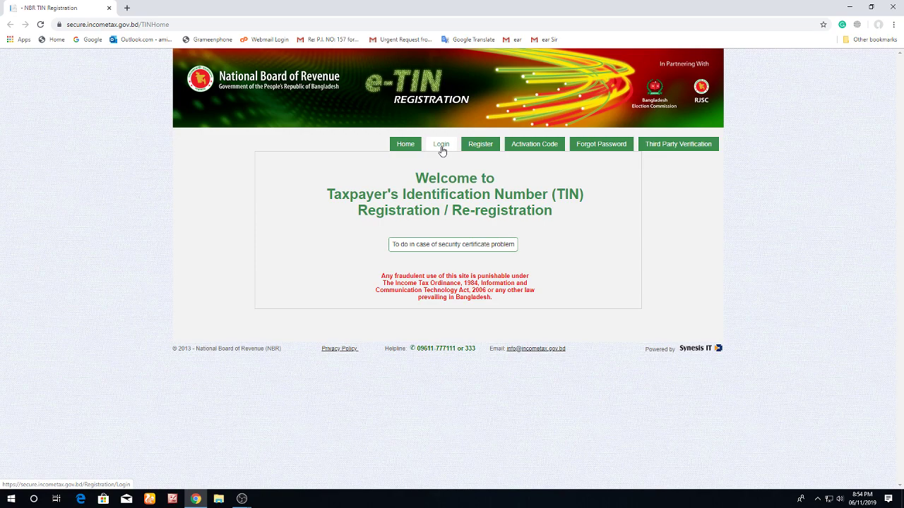
# Open the Registration form and enter the new account's user ID.
pyautogui.click(487, 148)
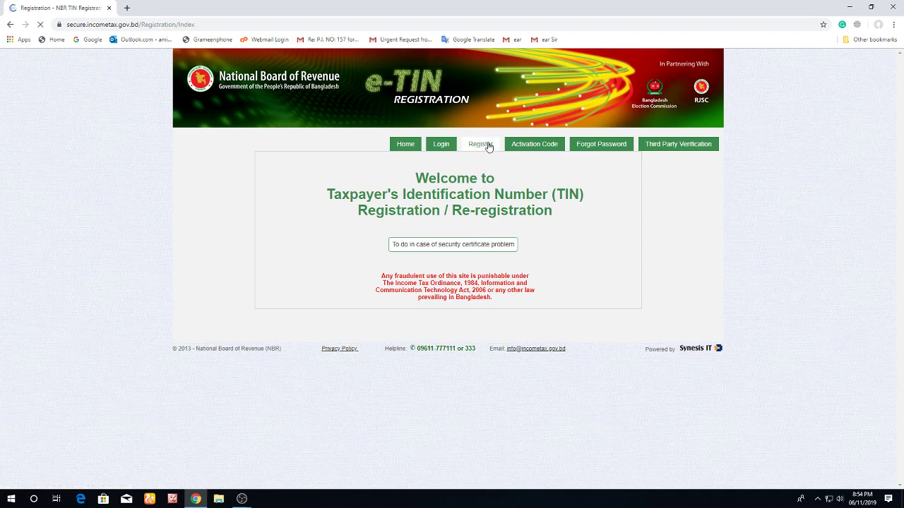
pyautogui.click(422, 205)
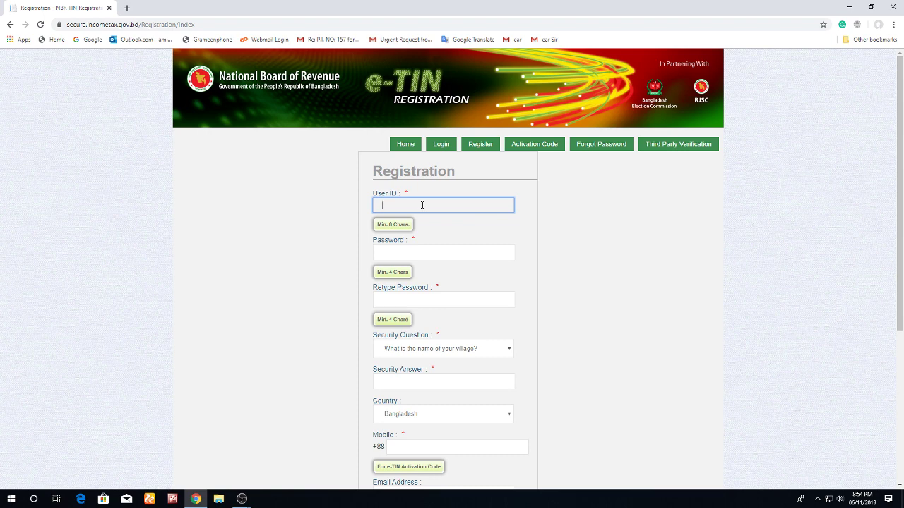
# Enter the account password in the Password field.
pyautogui.click(454, 251)
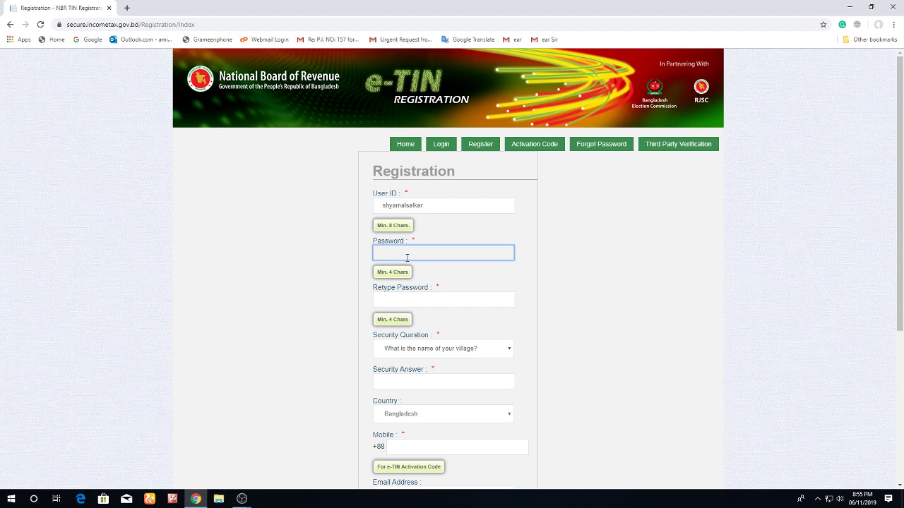
# Retype the account password in the Retype Password field.
pyautogui.click(410, 299)
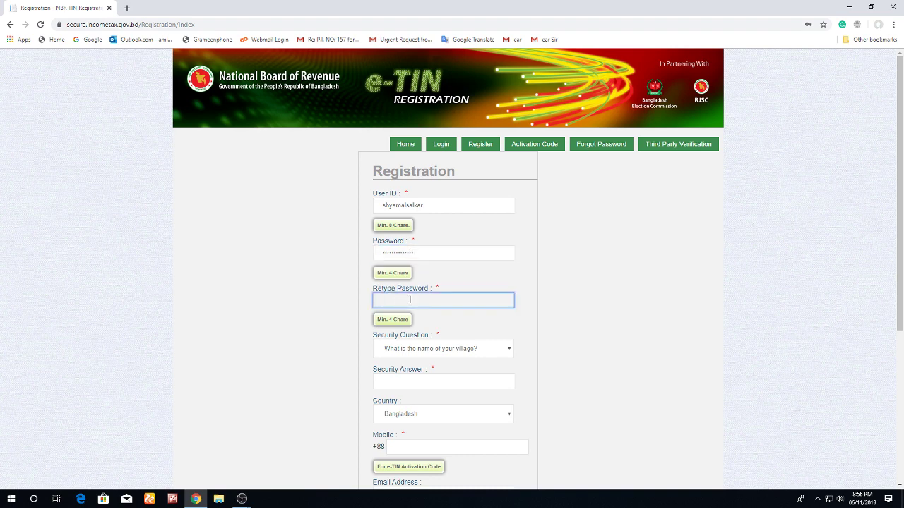
# Choose 'What is your favorite color?' as the security question and type its answer.
pyautogui.click(422, 349)
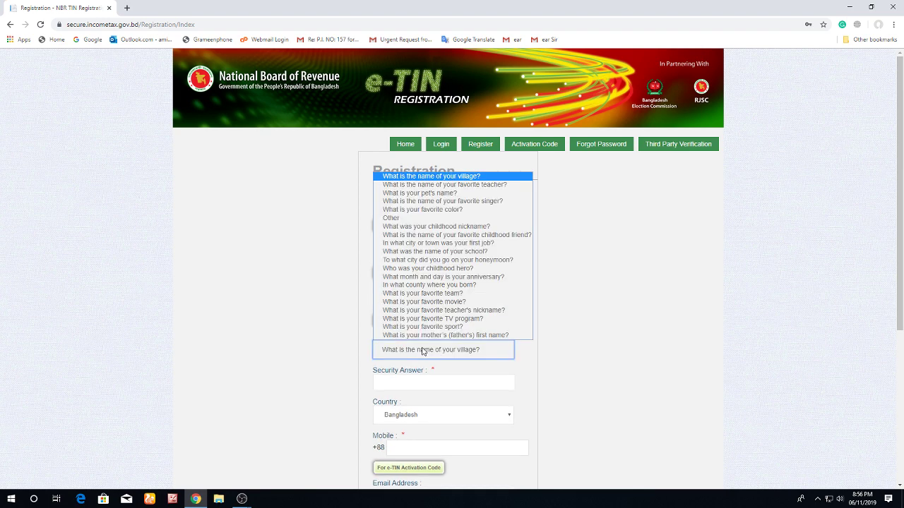
pyautogui.click(197, 342)
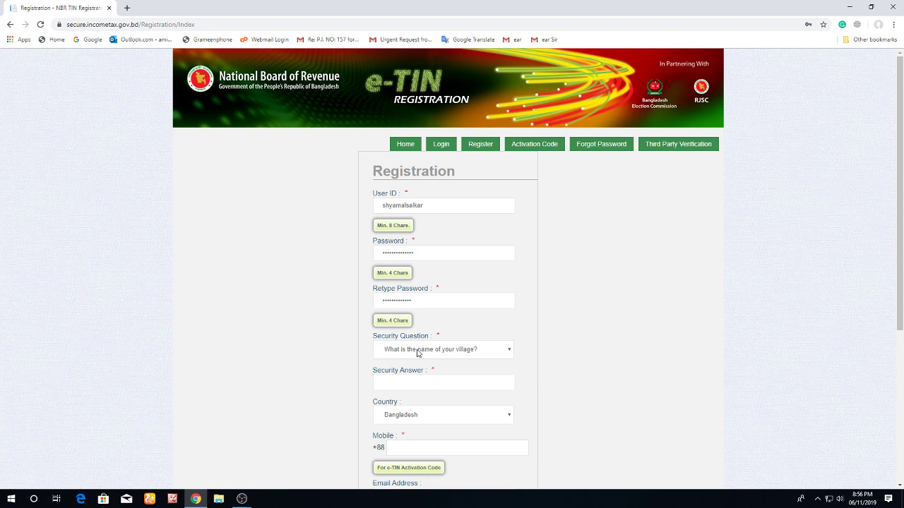
pyautogui.click(417, 353)
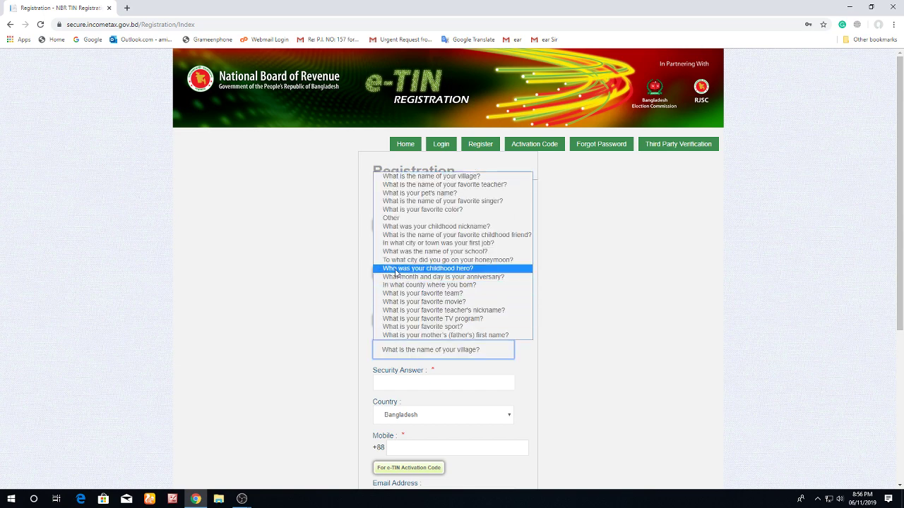
pyautogui.click(434, 212)
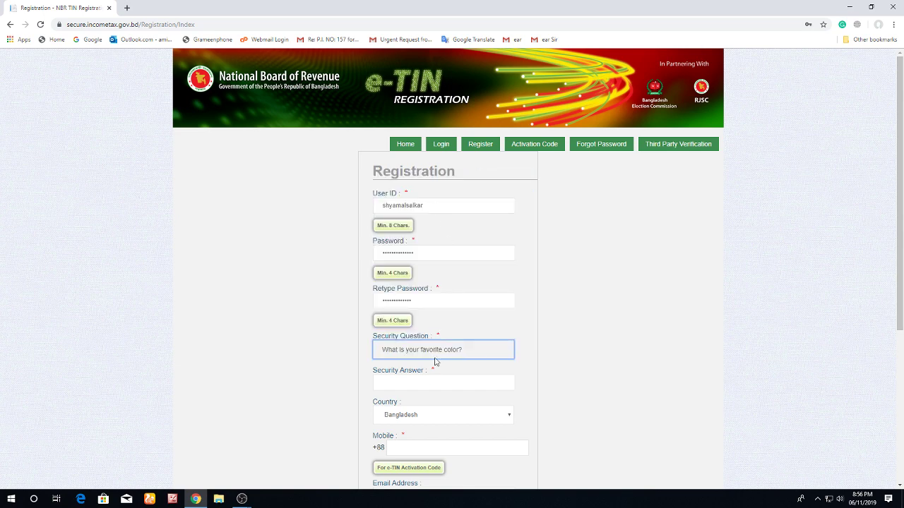
pyautogui.click(428, 381)
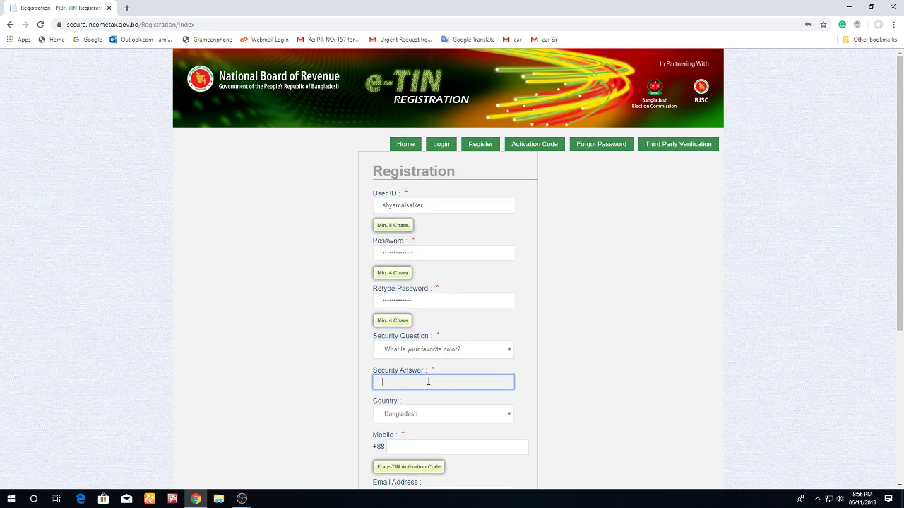
pyautogui.scroll(-1, 566, 392)
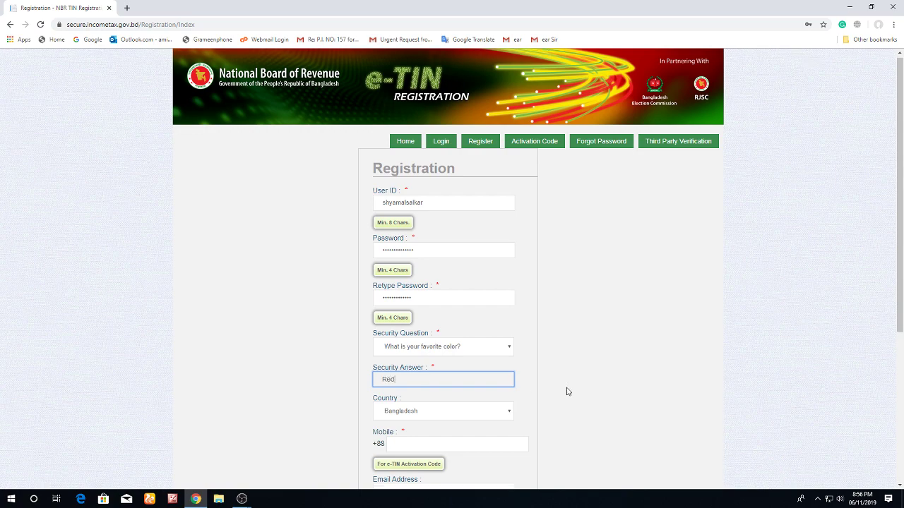
pyautogui.scroll(-3, 568, 395)
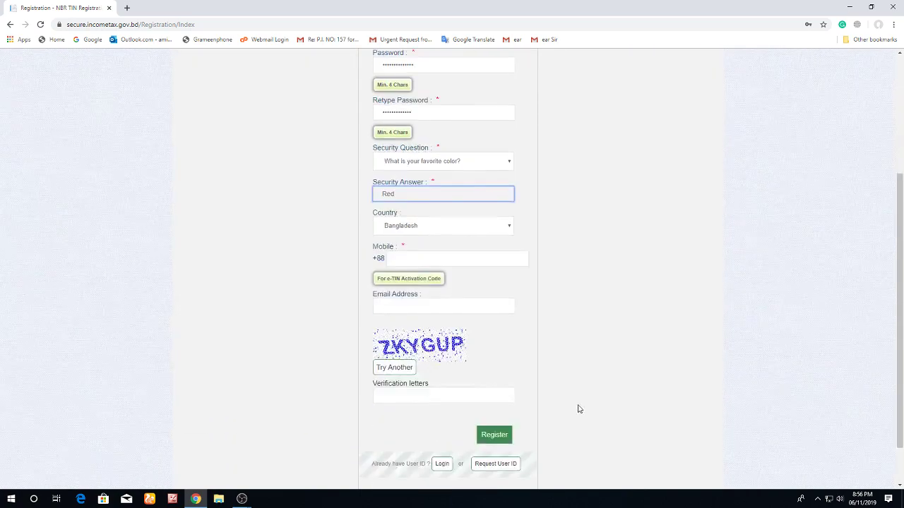
# Enter the mobile number and the verification letters, leave Email blank, and submit the form.
pyautogui.click(401, 261)
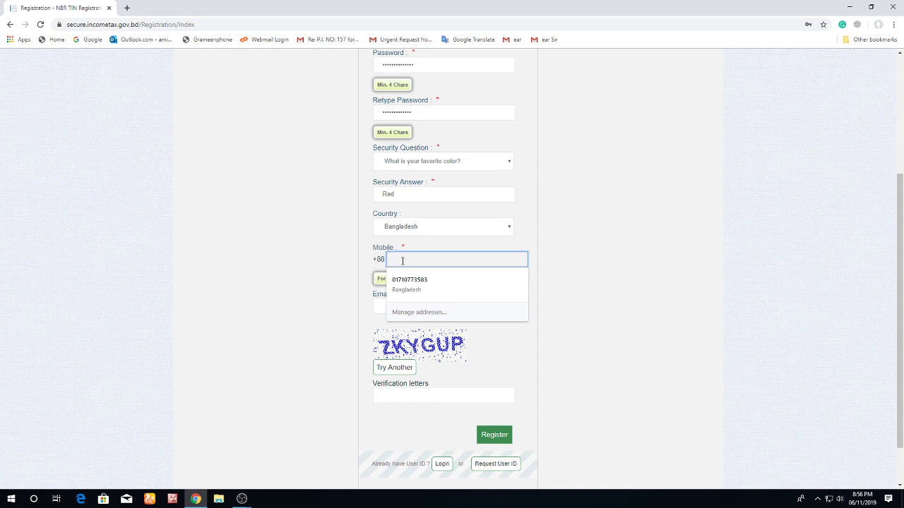
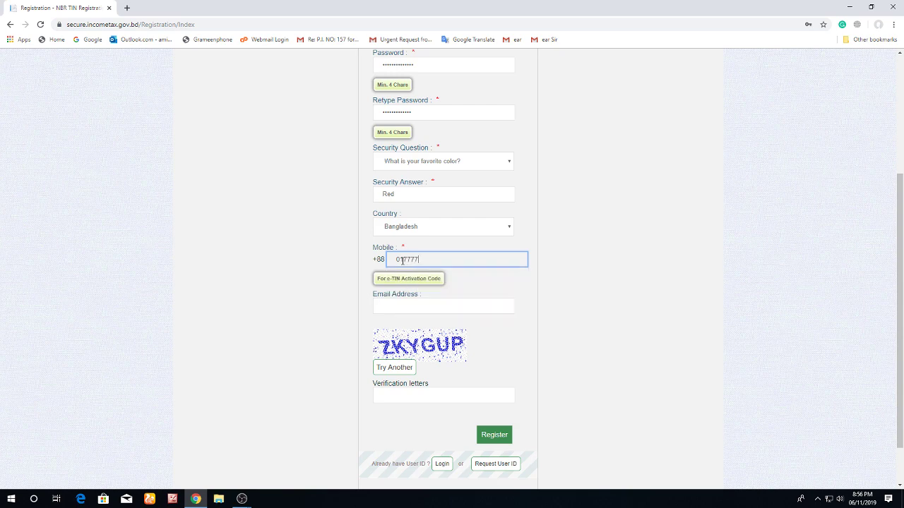
pyautogui.click(423, 312)
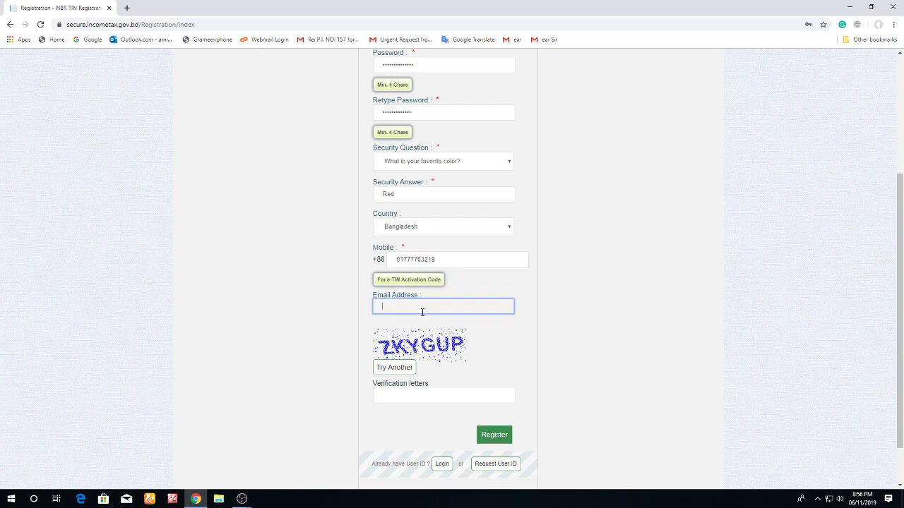
pyautogui.click(403, 393)
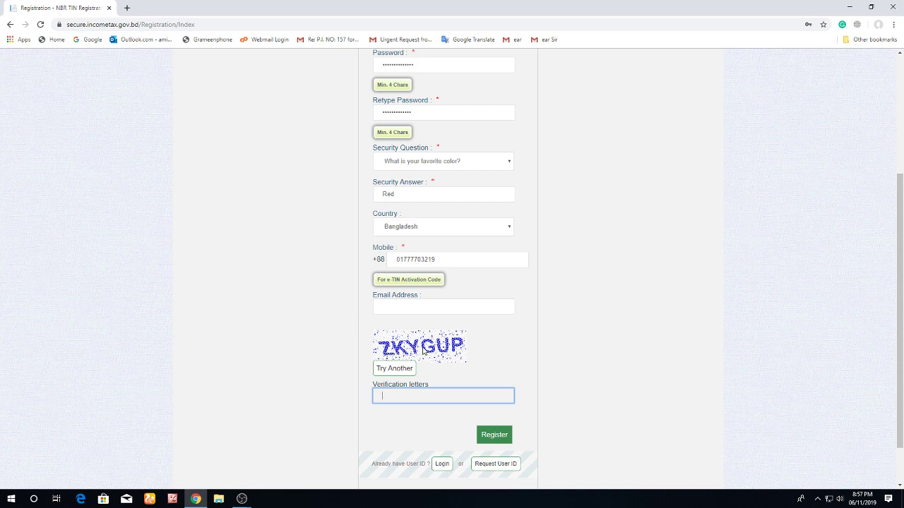
pyautogui.write('z')
pyautogui.press('BackSpace')
pyautogui.write('AKYGUP')
pyautogui.click(494, 436)
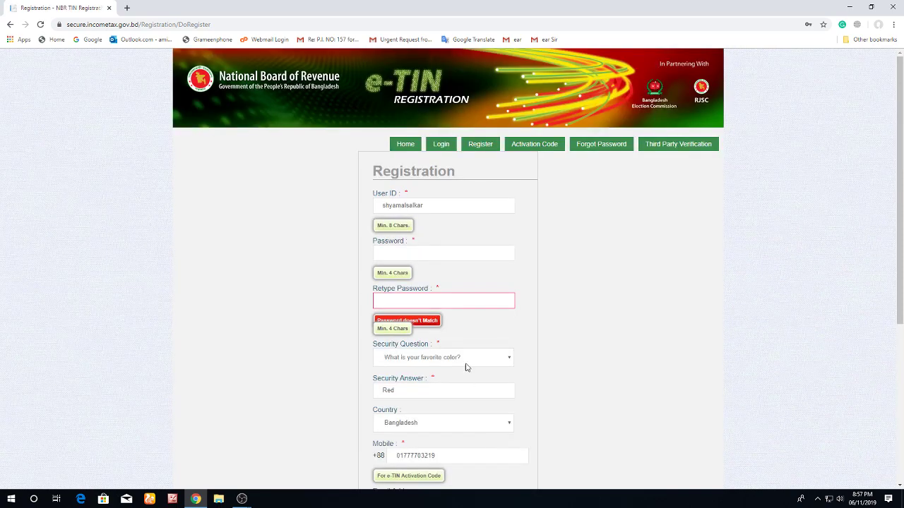
# Re-enter the password in both Password and Retype Password fields.
pyautogui.scroll(-1, 462, 353)
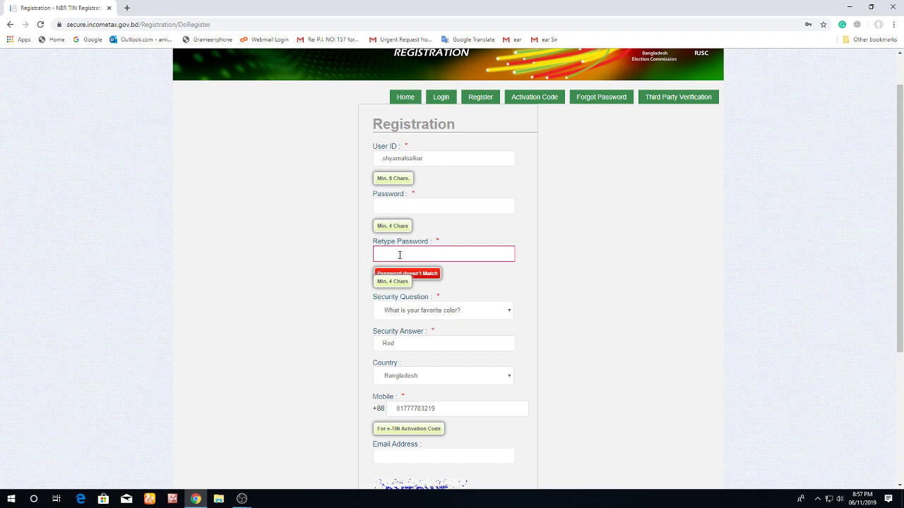
pyautogui.click(391, 207)
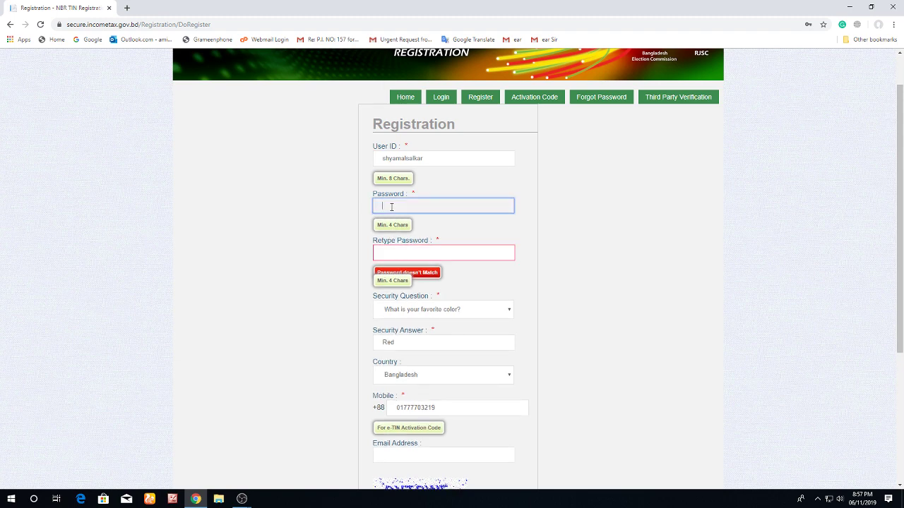
pyautogui.write('*******')
pyautogui.click(389, 252)
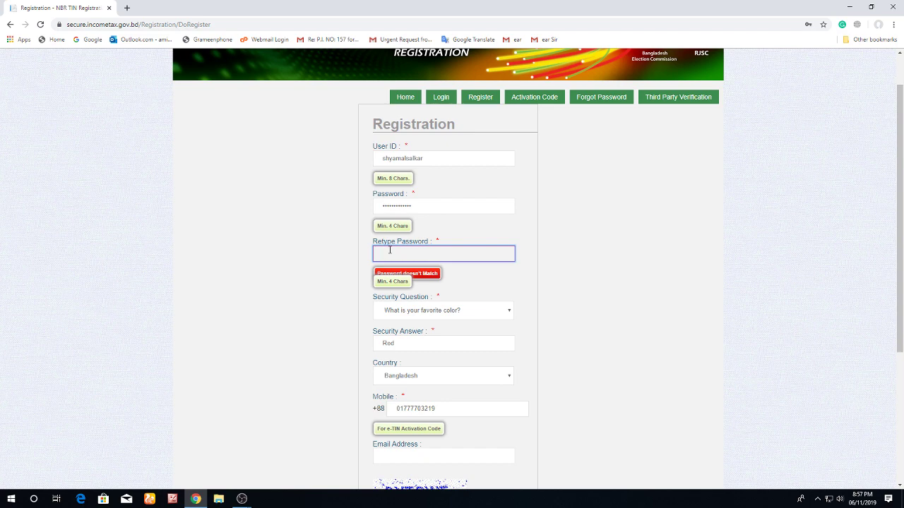
pyautogui.write('*******')
# Replace the rejected verification letters with the new captcha text and resubmit the registration.
pyautogui.scroll(-2, 680, 339)
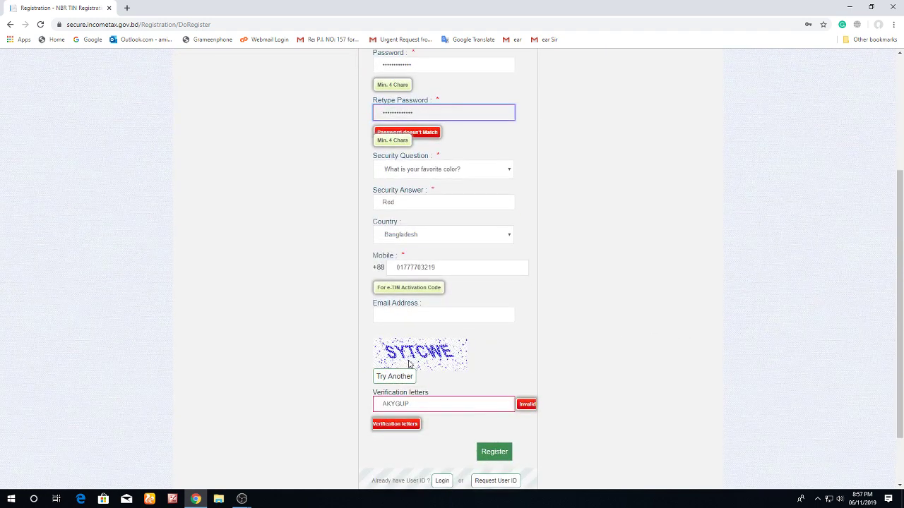
pyautogui.click(417, 404)
pyautogui.moveTo(419, 404); pyautogui.dragTo(324, 409)
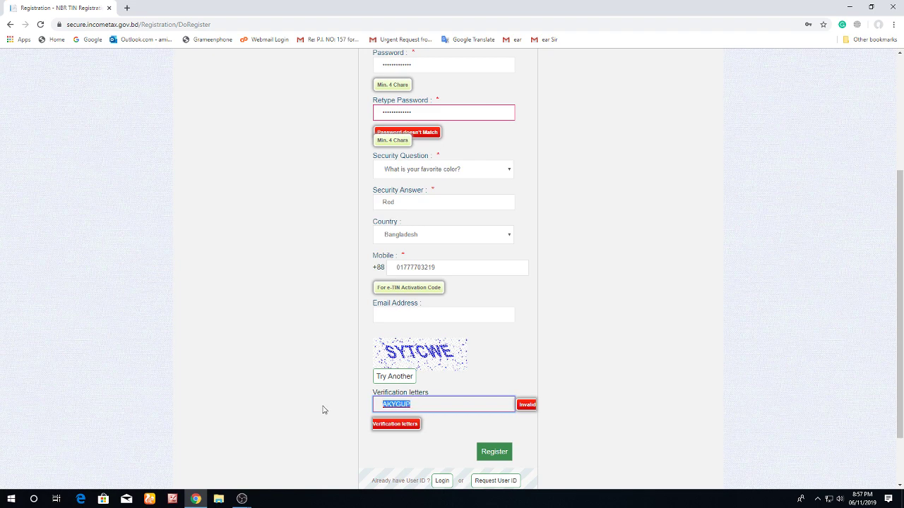
pyautogui.write('SYTC')
pyautogui.press('BackSpace')
pyautogui.press('BackSpace')
pyautogui.press('BackSpace')
pyautogui.write('YTCWE')
pyautogui.click(501, 456)
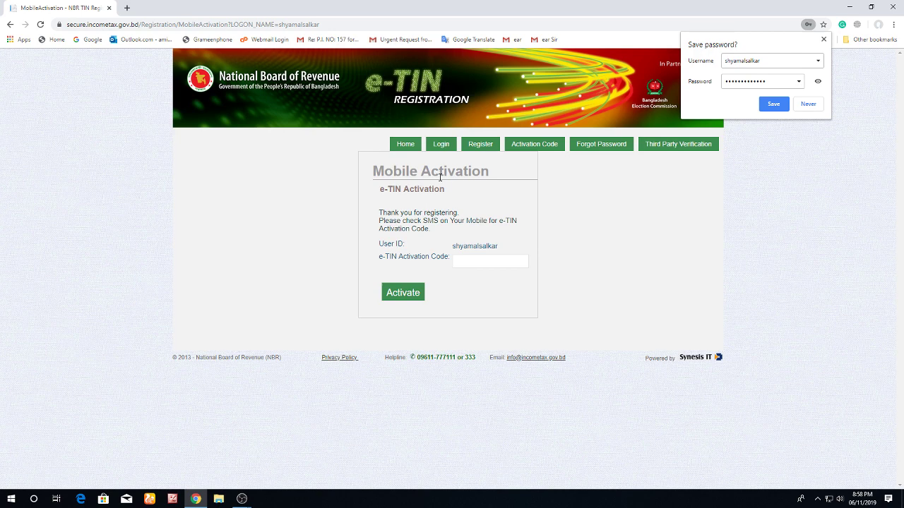
# Enter the SMS e-TIN activation code and activate the new account.
pyautogui.click(468, 263)
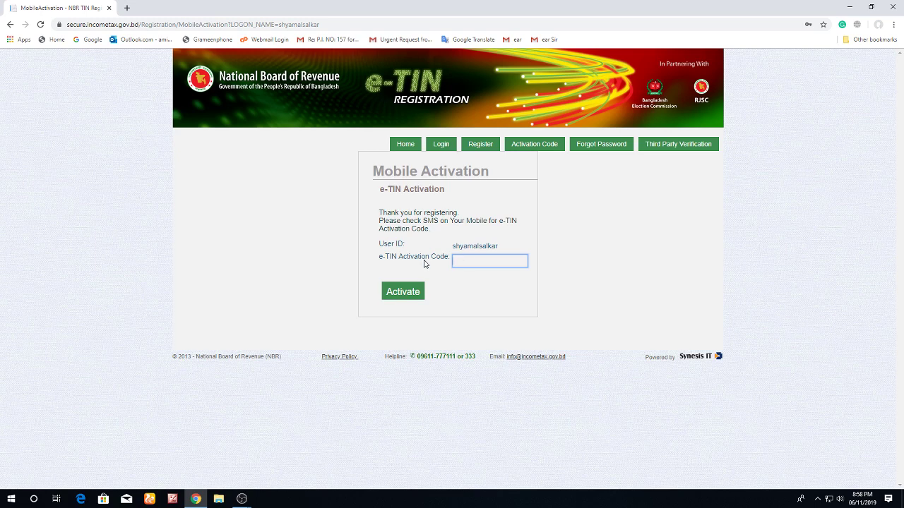
pyautogui.click(408, 293)
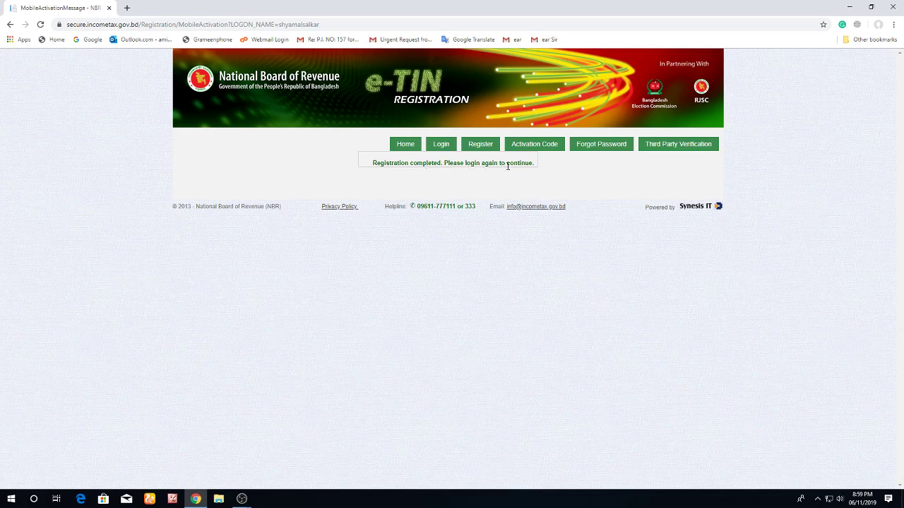
# On the Login page, fill in the saved user ID and enter the password.
pyautogui.click(442, 144)
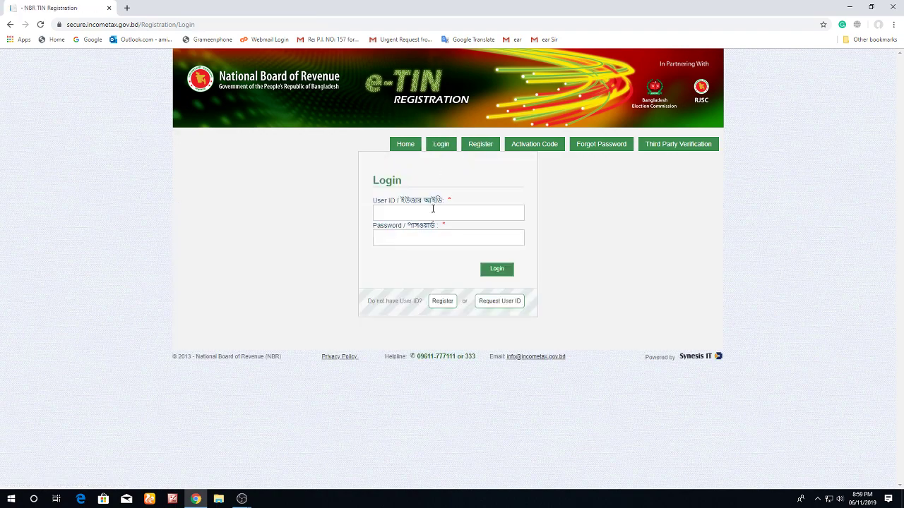
pyautogui.click(432, 210)
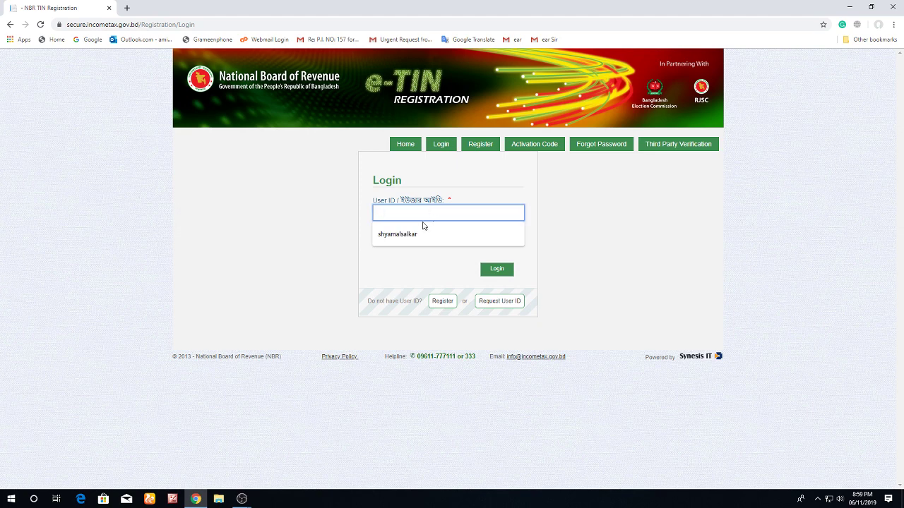
pyautogui.click(419, 233)
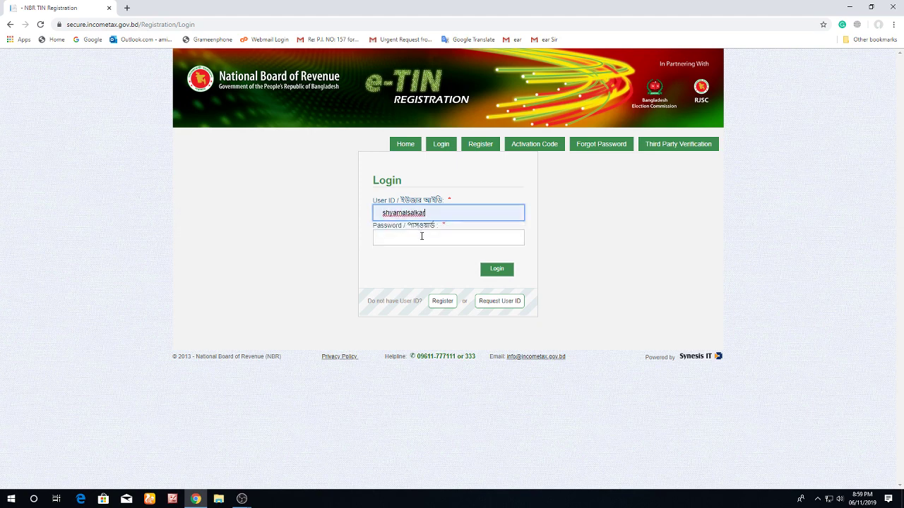
pyautogui.click(422, 236)
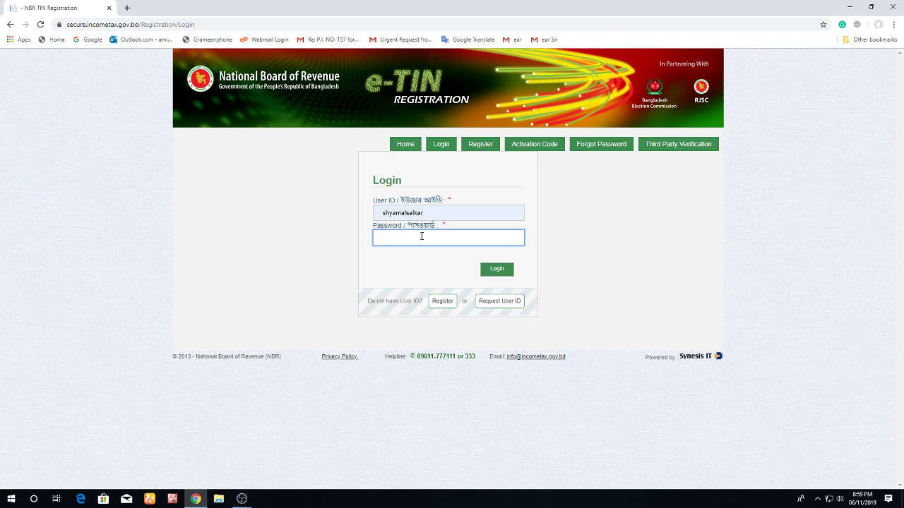
pyautogui.write('*********')
# Log in, let Chrome save the password, and start a new TIN application.
pyautogui.click(502, 273)
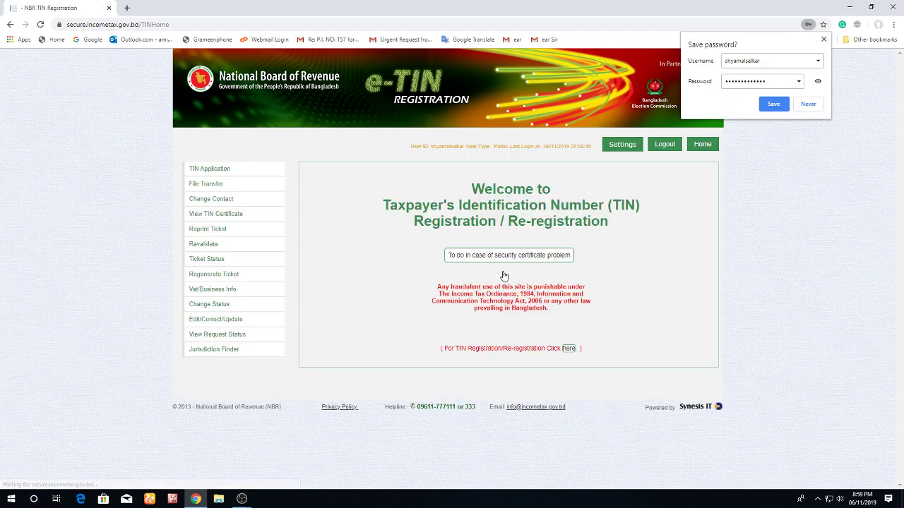
pyautogui.click(774, 106)
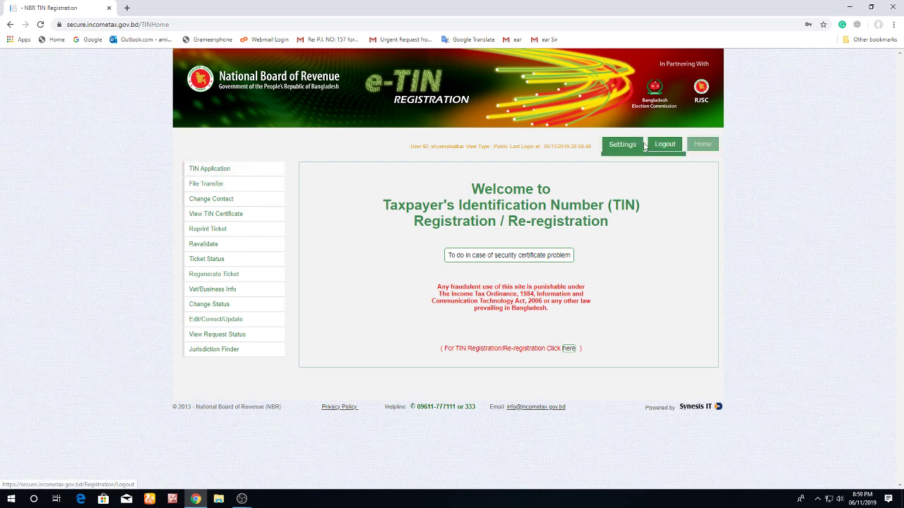
pyautogui.moveTo(623, 146)
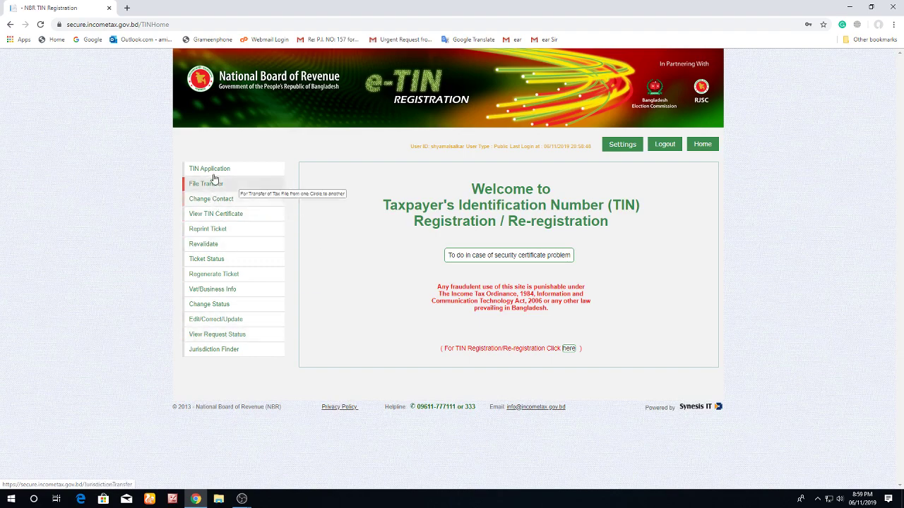
pyautogui.click(216, 173)
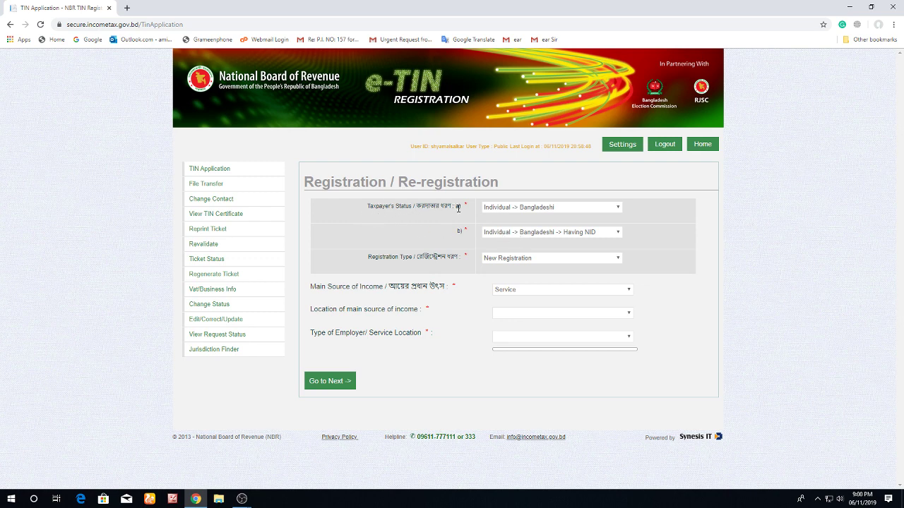
pyautogui.click(520, 209)
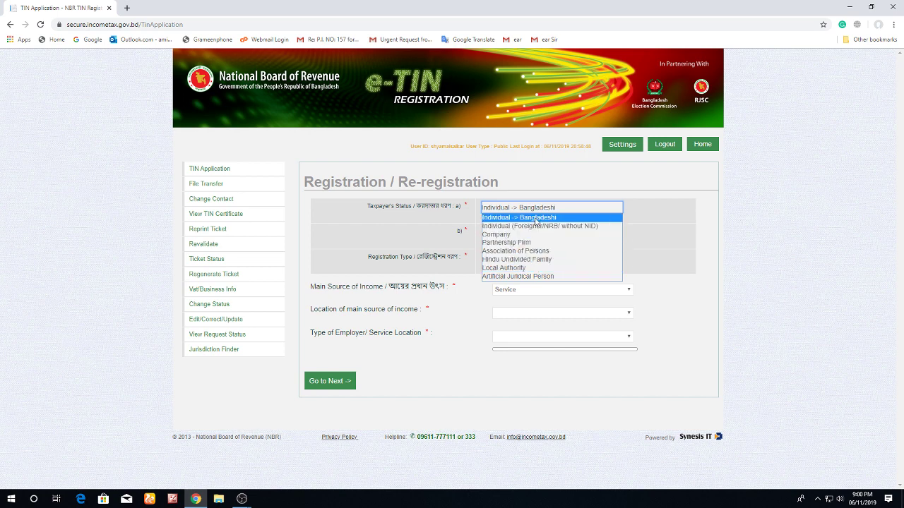
pyautogui.click(536, 219)
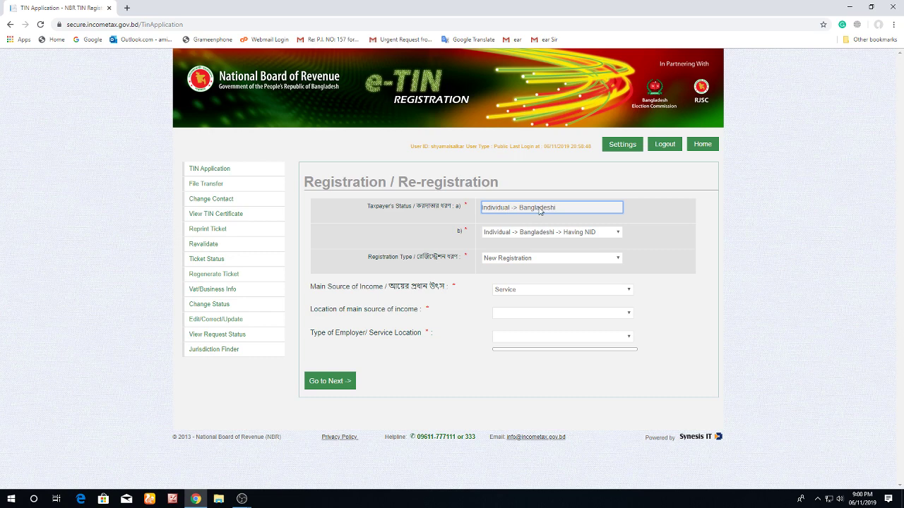
pyautogui.doubleClick(458, 206)
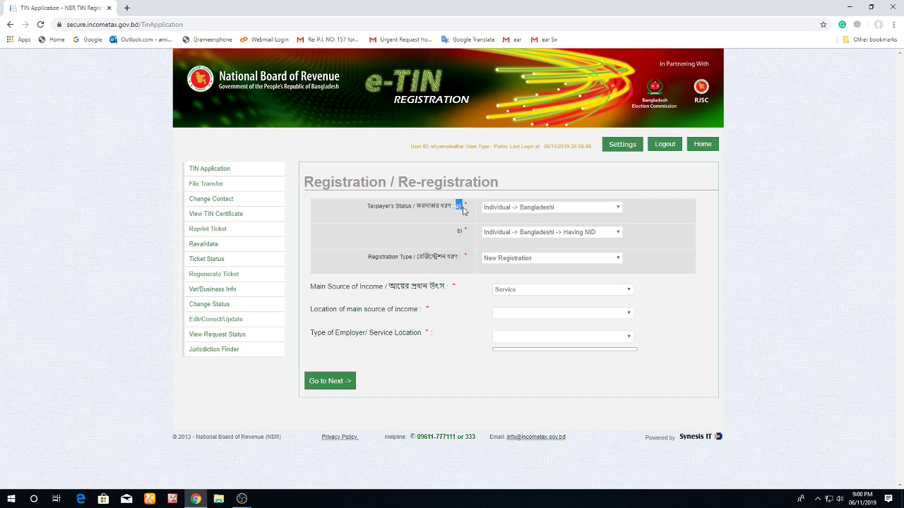
pyautogui.doubleClick(458, 231)
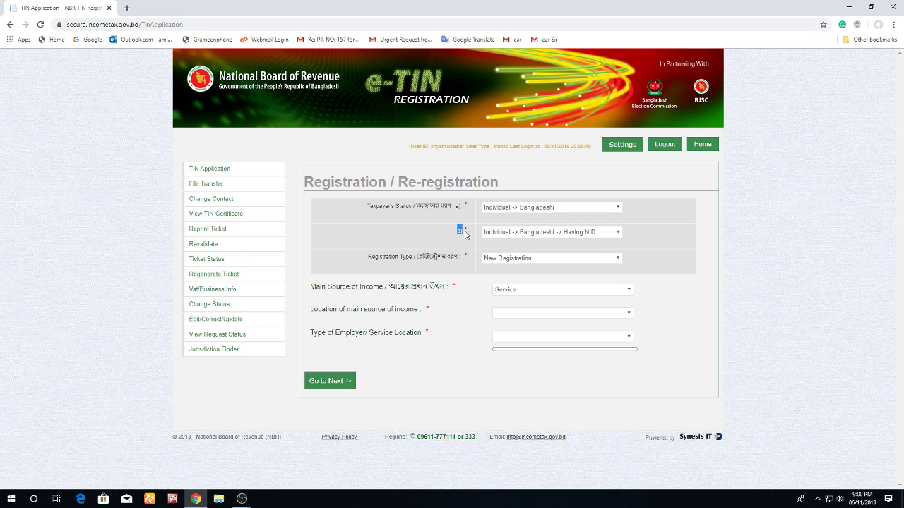
pyautogui.click(535, 235)
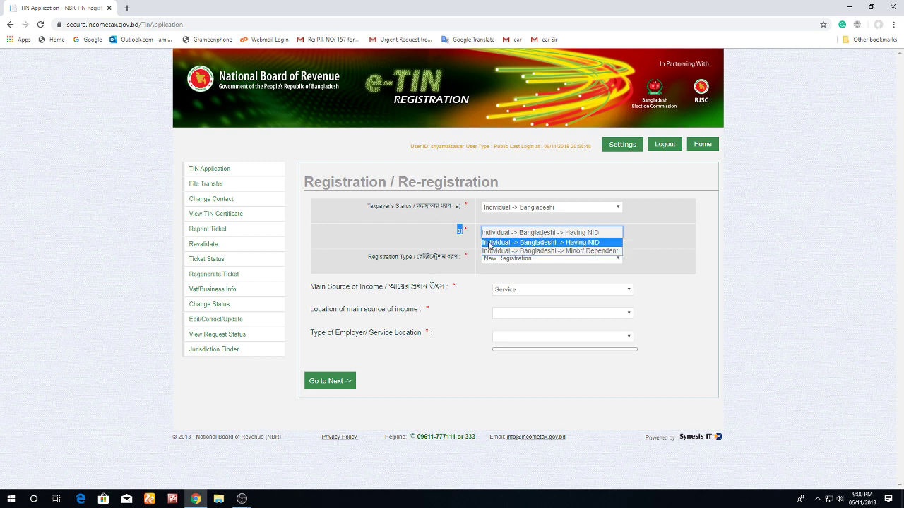
pyautogui.click(596, 244)
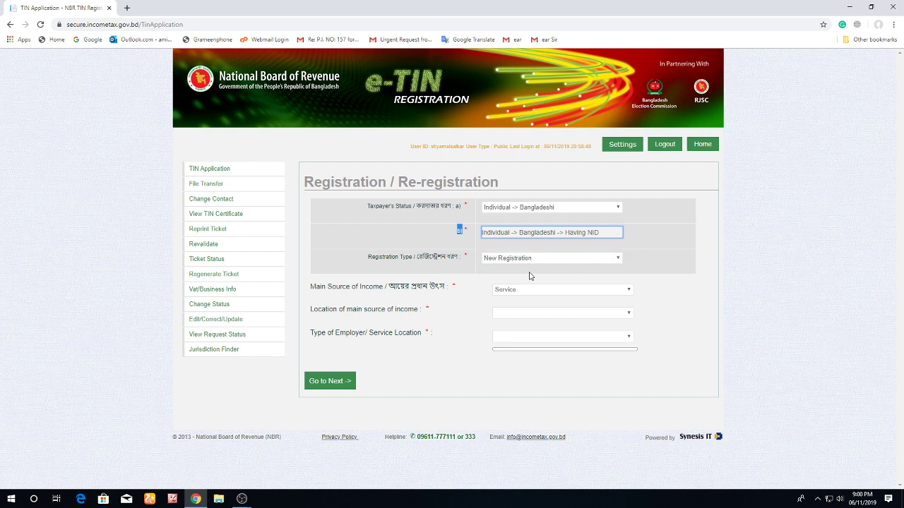
pyautogui.click(615, 261)
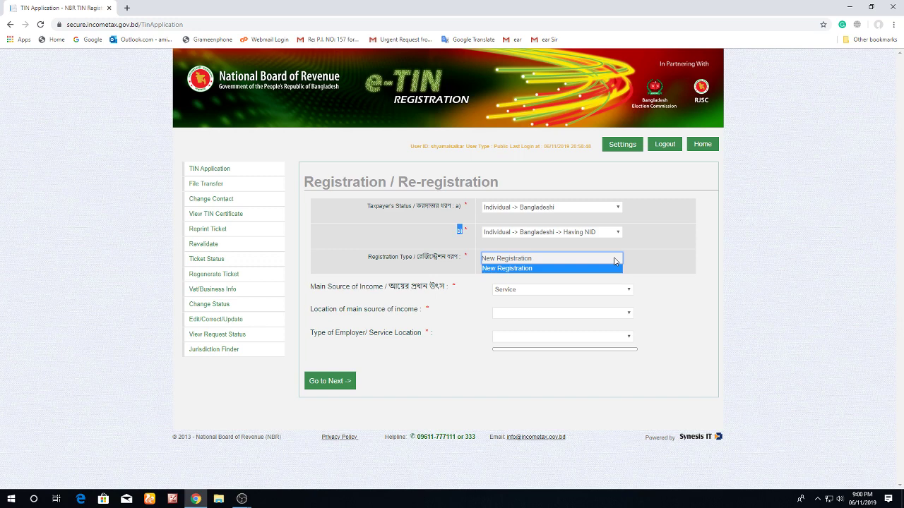
pyautogui.click(614, 260)
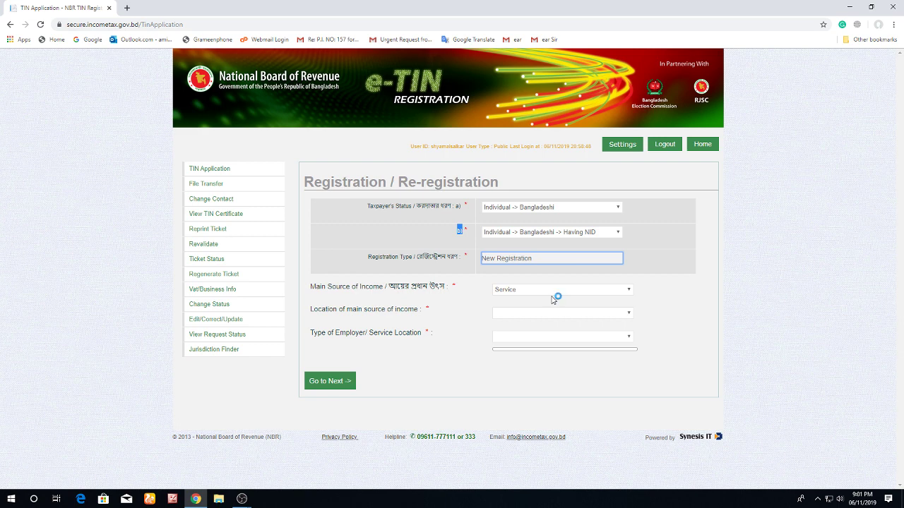
# Keep Service as the main income source and set its location to Gazipur.
pyautogui.click(554, 290)
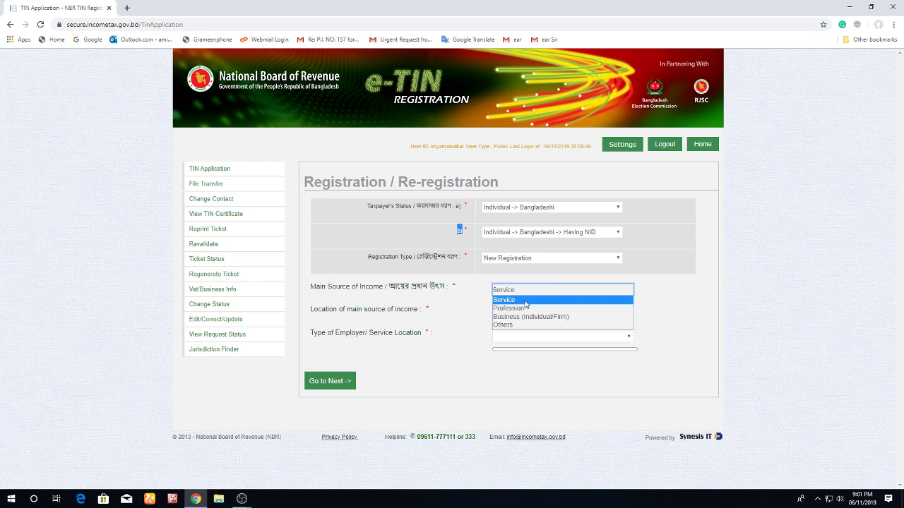
pyautogui.click(525, 303)
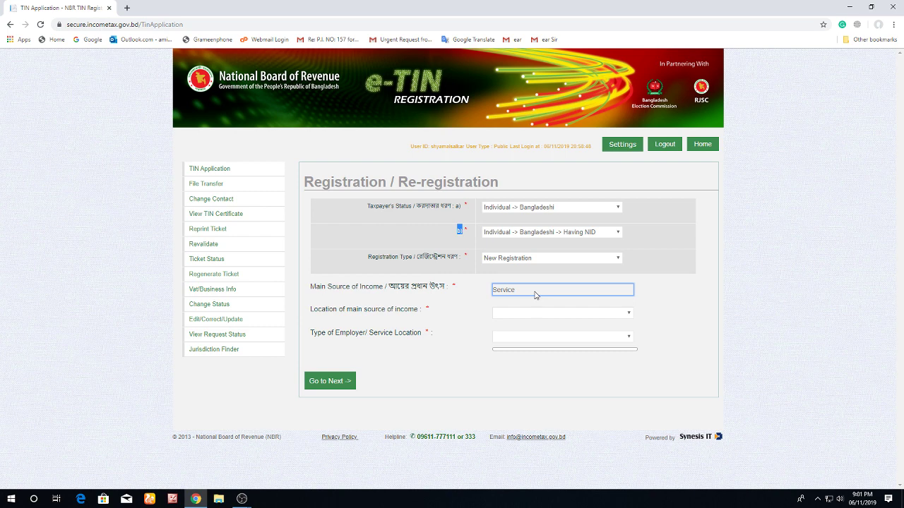
pyautogui.click(535, 295)
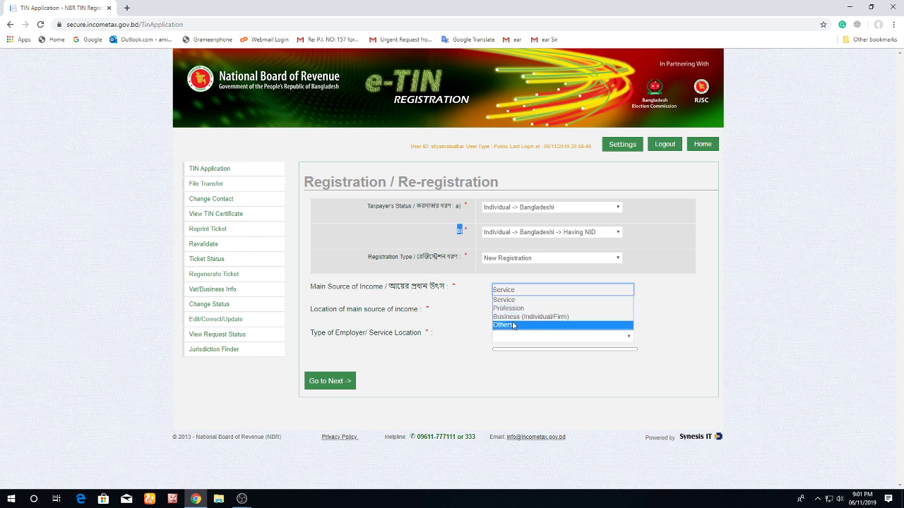
pyautogui.click(510, 300)
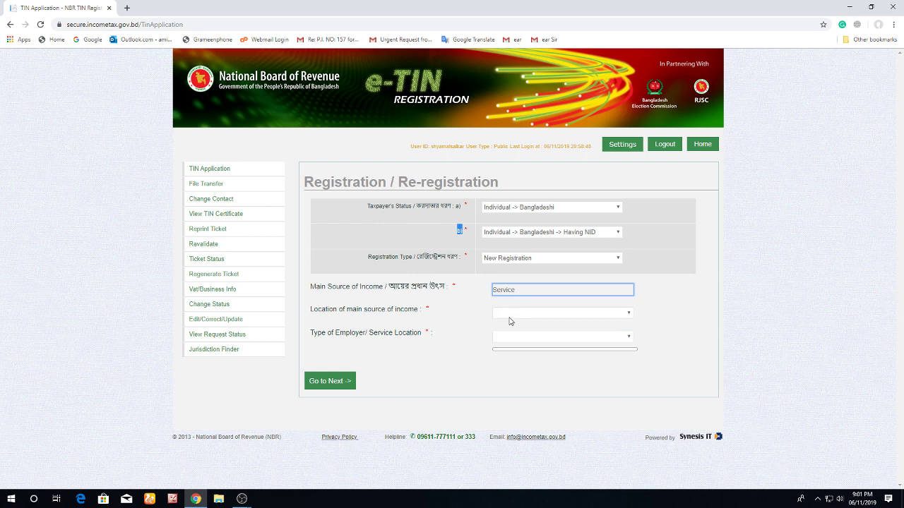
pyautogui.click(510, 317)
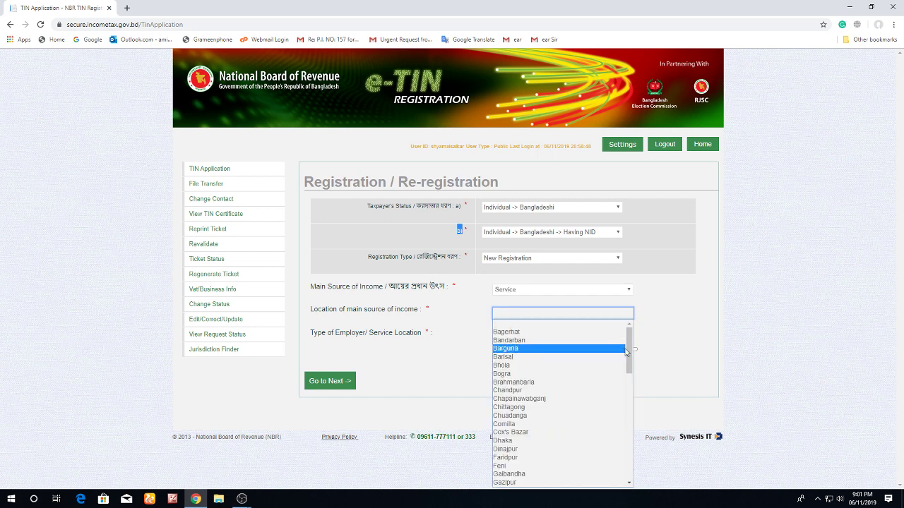
pyautogui.moveTo(630, 352); pyautogui.dragTo(627, 364)
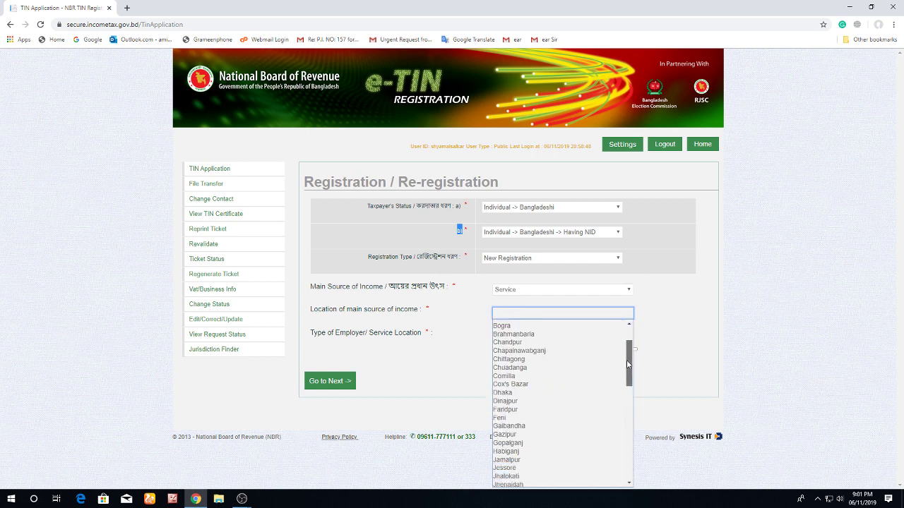
pyautogui.click(531, 434)
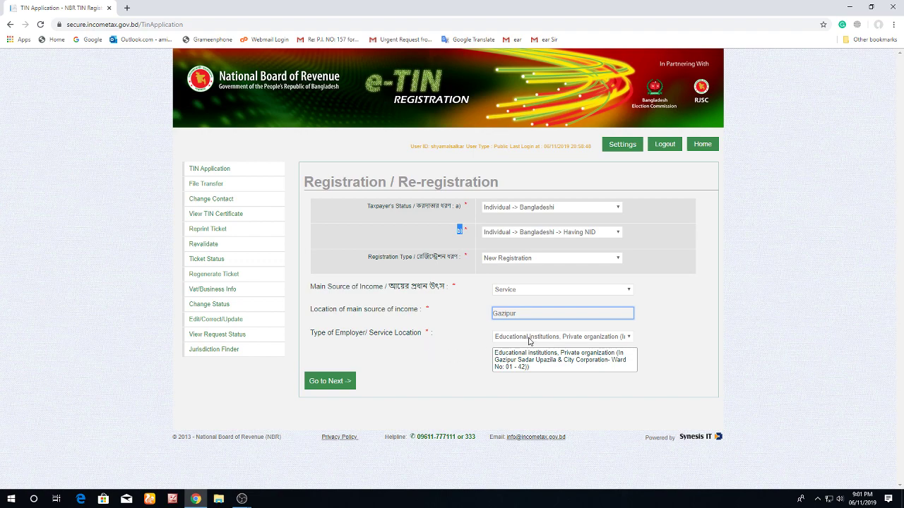
# Keep the Gazipur Sadar educational/private organization employer type and continue to Basic Information.
pyautogui.click(529, 337)
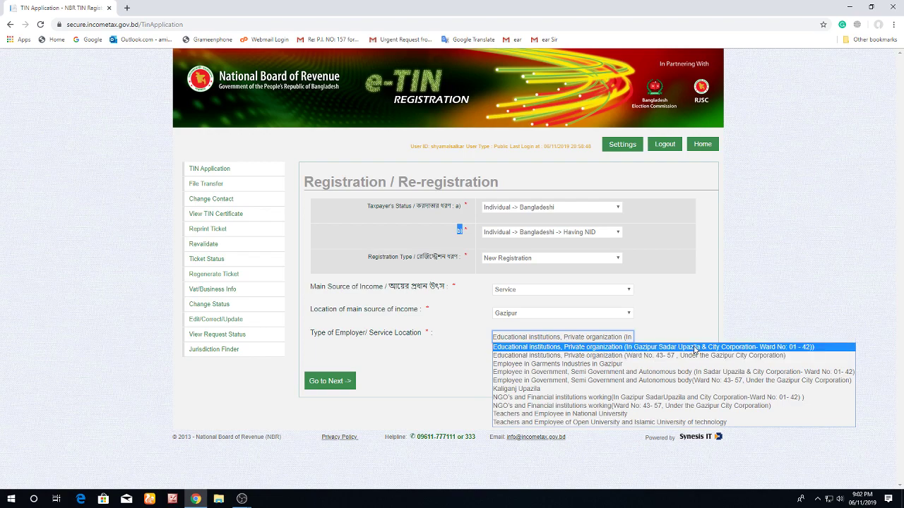
pyautogui.click(798, 351)
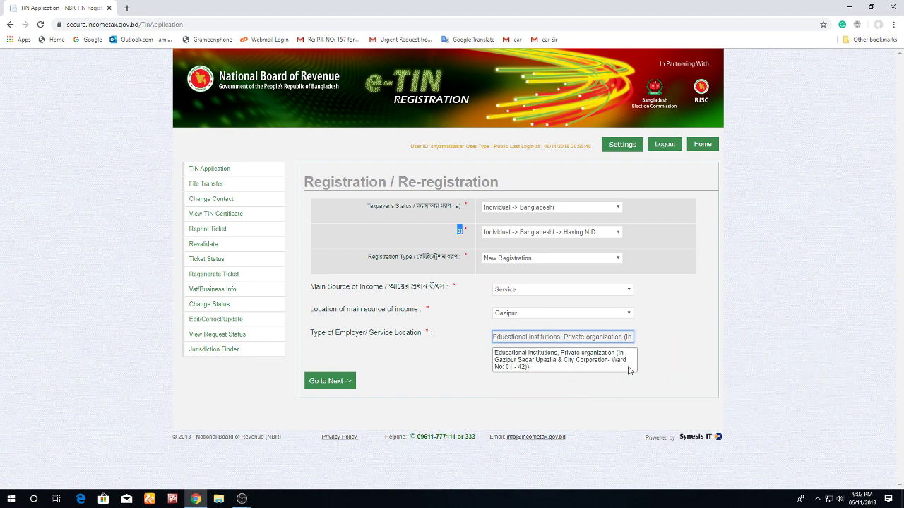
pyautogui.click(535, 385)
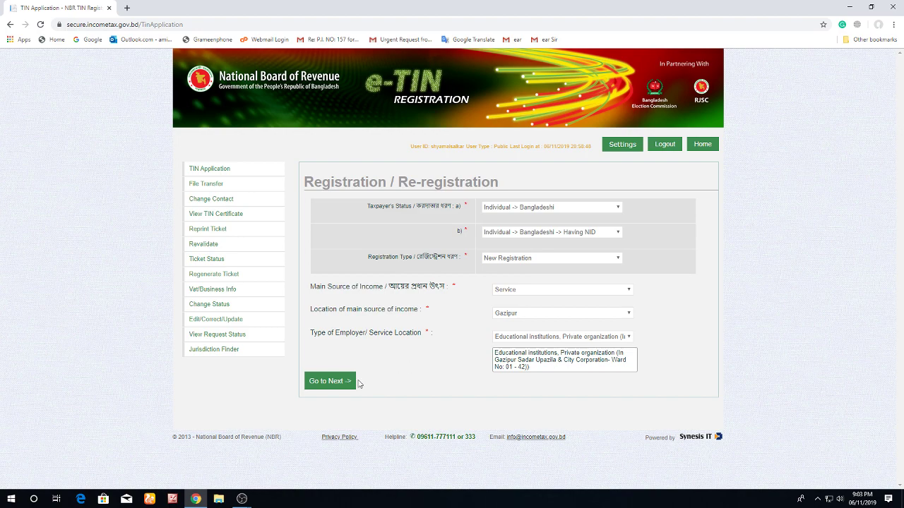
pyautogui.click(328, 381)
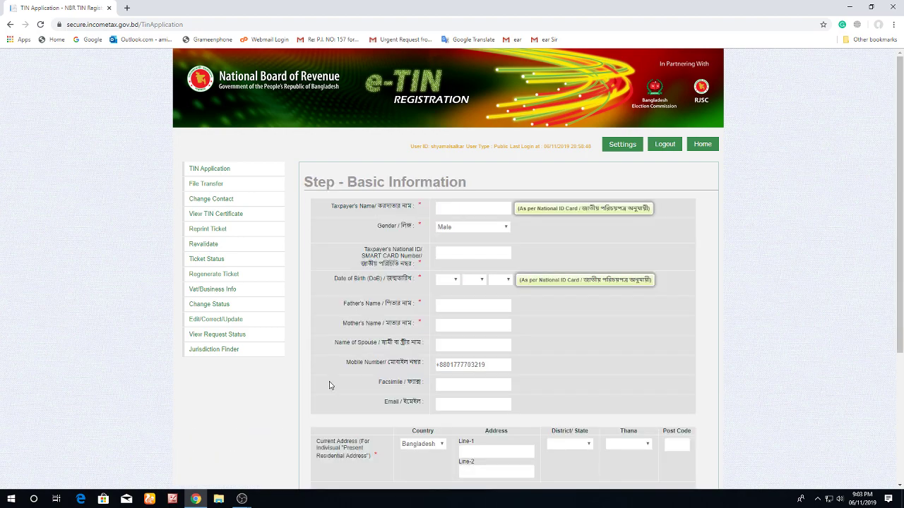
# Enter the taxpayer's full name and National ID number.
pyautogui.click(469, 205)
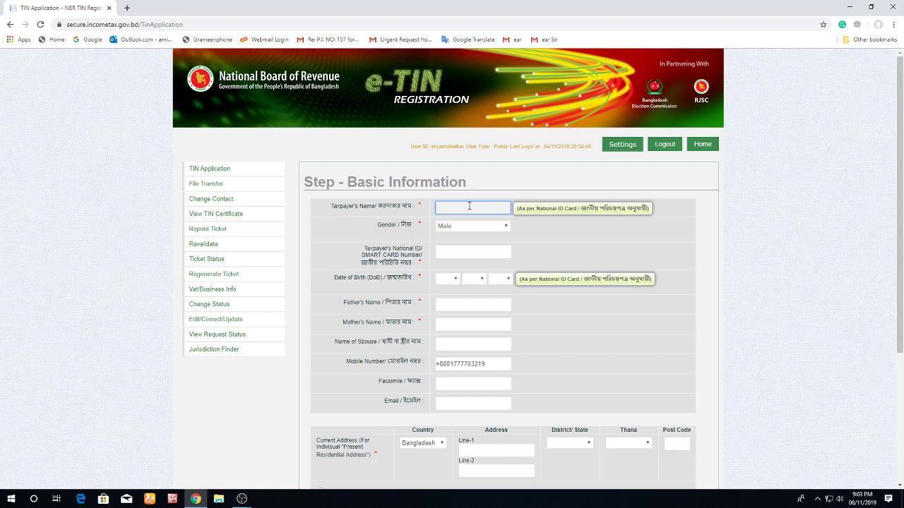
pyautogui.click(455, 247)
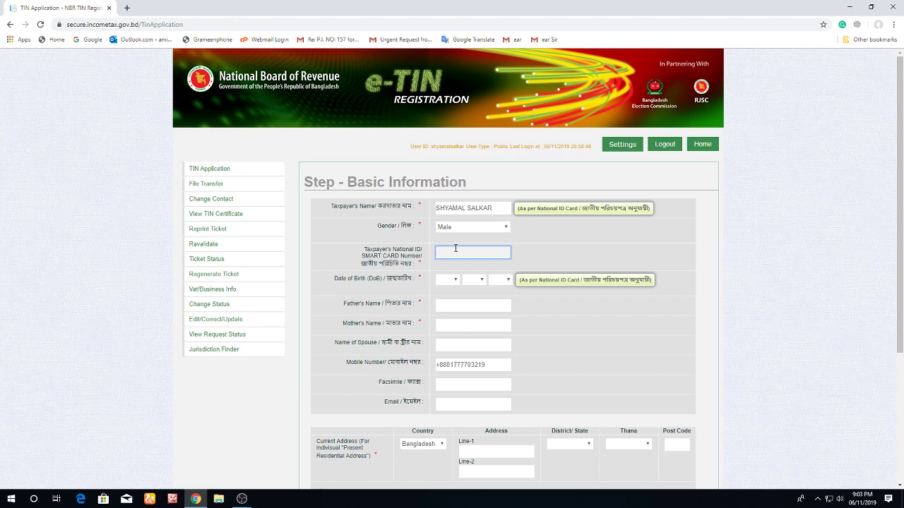
pyautogui.click(455, 282)
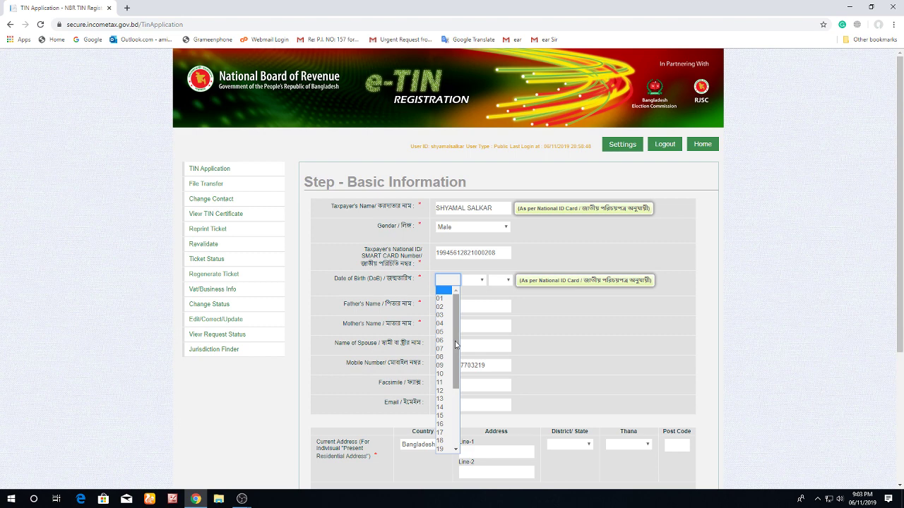
pyautogui.moveTo(459, 358); pyautogui.dragTo(458, 407)
pyautogui.click(445, 441)
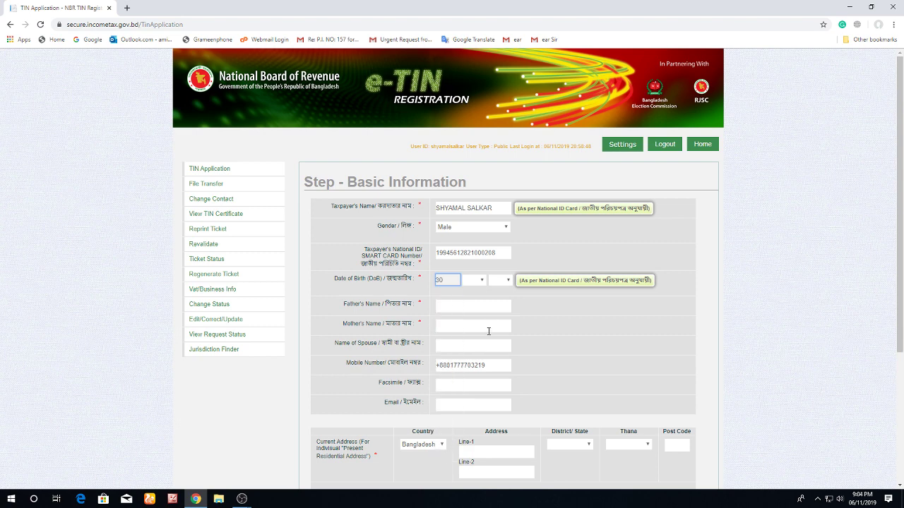
pyautogui.click(473, 280)
pyautogui.click(475, 341)
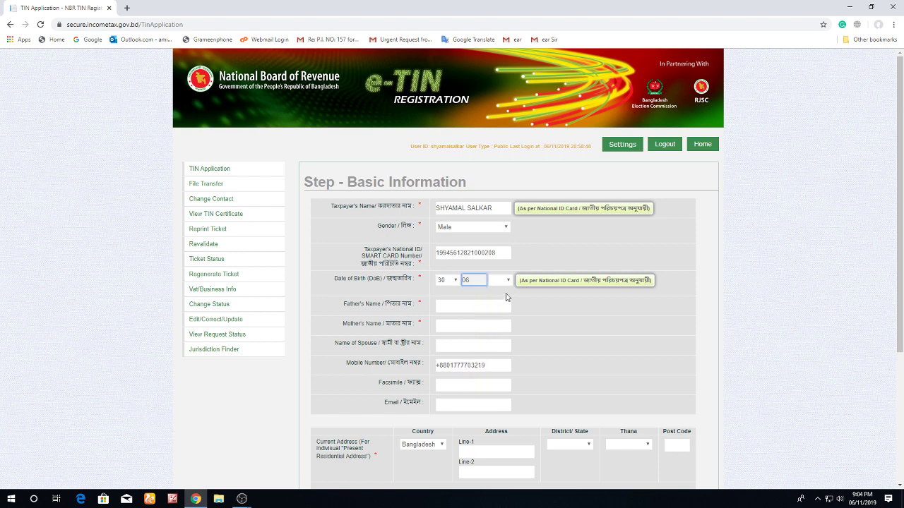
pyautogui.click(510, 283)
pyautogui.moveTo(511, 305)
pyautogui.mouseDown()
pyautogui.moveTo(509, 326)
pyautogui.moveTo(513, 315)
pyautogui.mouseUp()
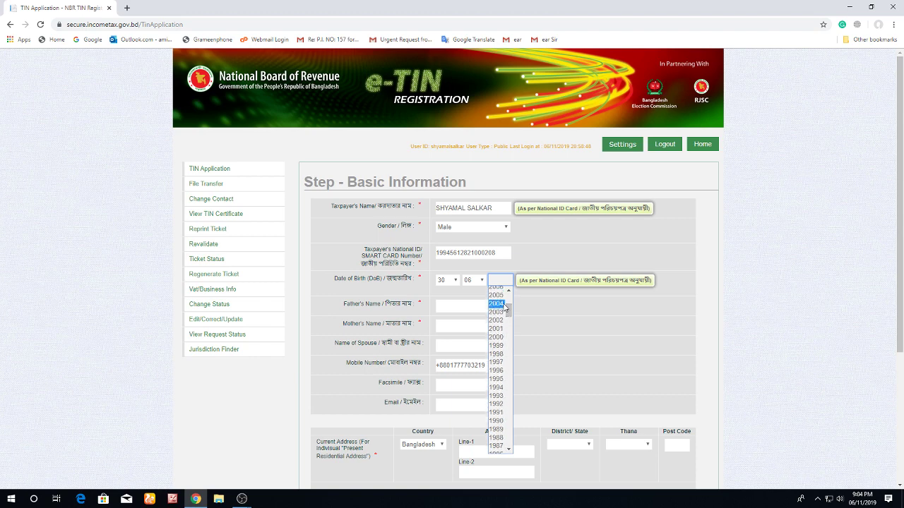
pyautogui.click(499, 304)
pyautogui.click(507, 283)
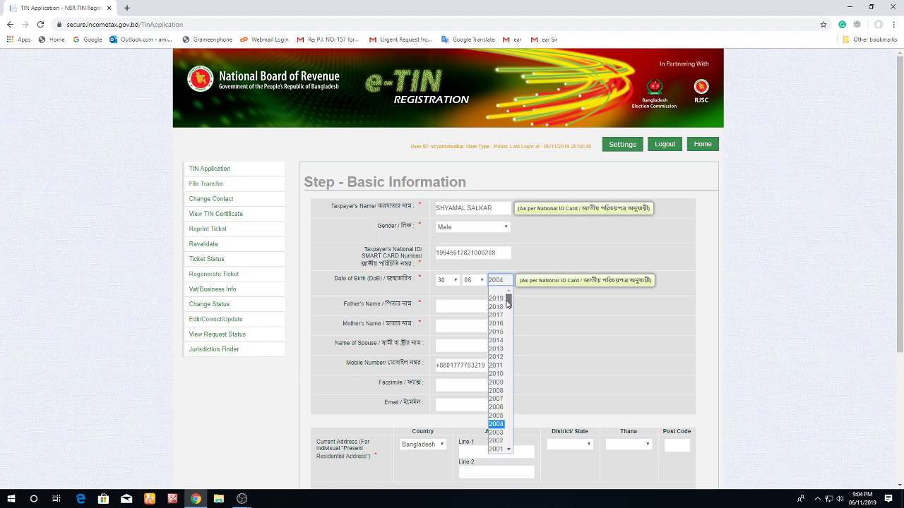
pyautogui.moveTo(509, 301); pyautogui.dragTo(508, 306)
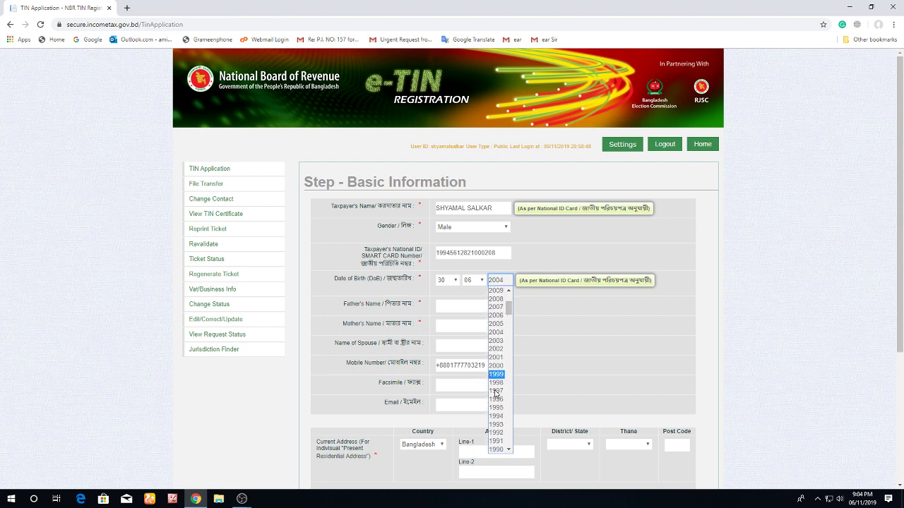
pyautogui.click(496, 428)
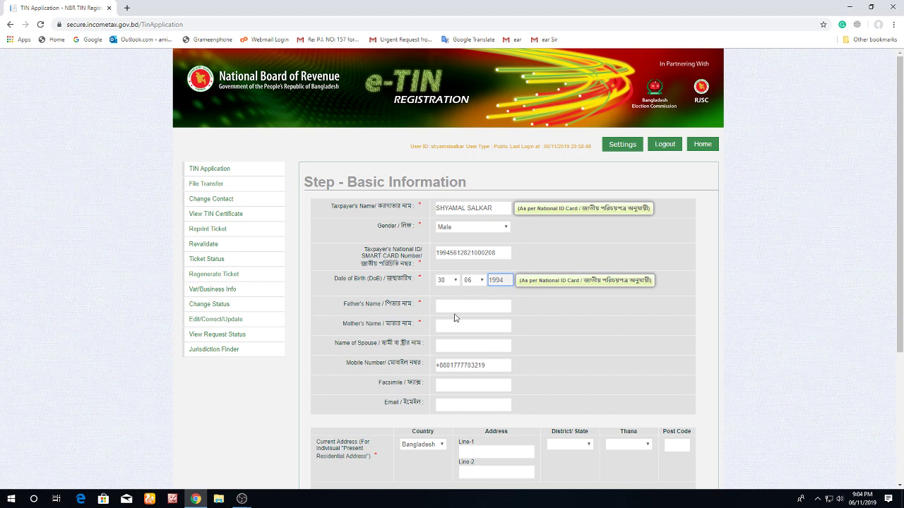
pyautogui.click(461, 309)
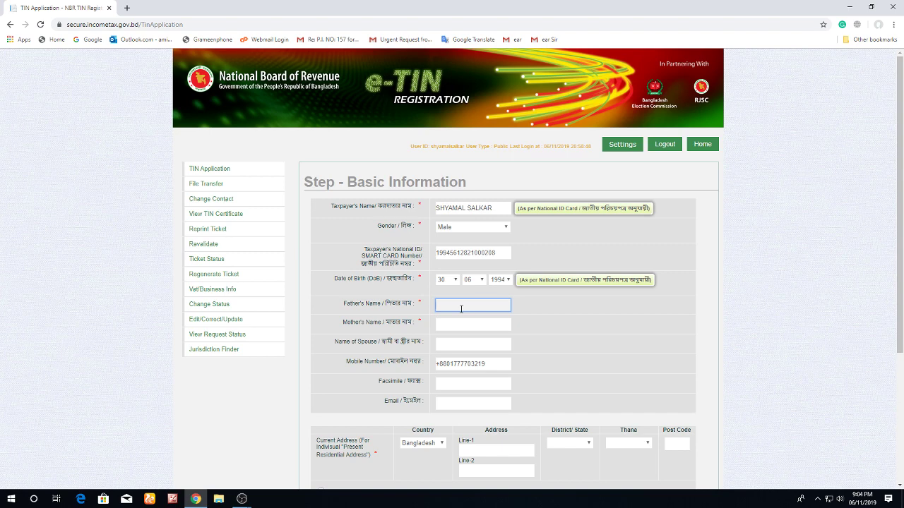
# Type the father's full name, fixing typos, then the mother's full name.
pyautogui.click(485, 324)
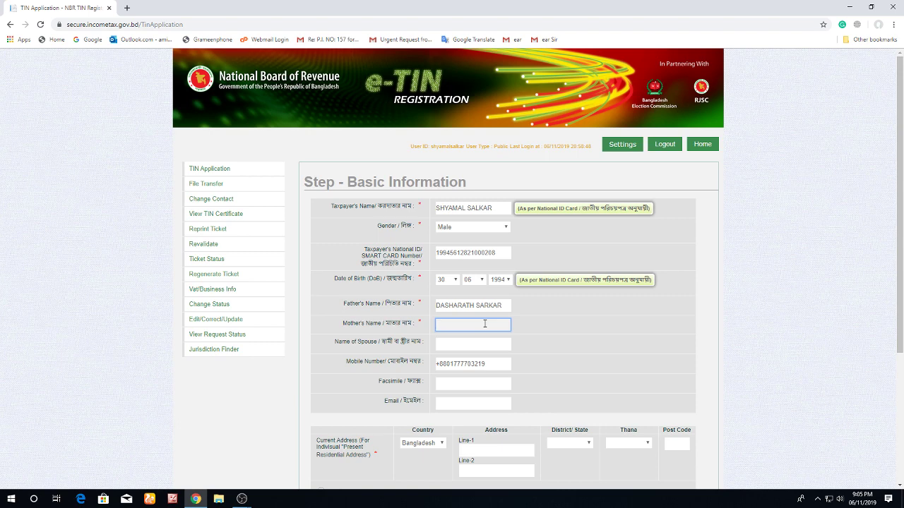
pyautogui.scroll(-1, 480, 318)
pyautogui.click(468, 296)
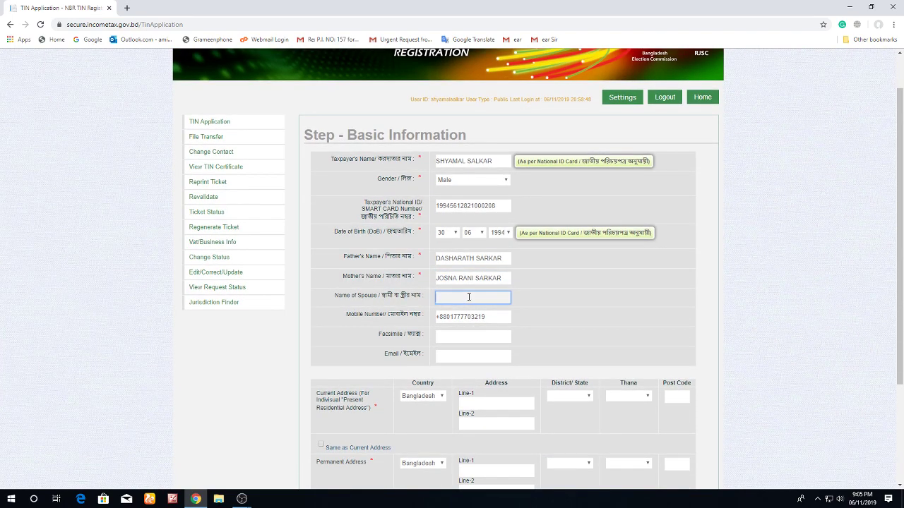
pyautogui.scroll(-1, 503, 309)
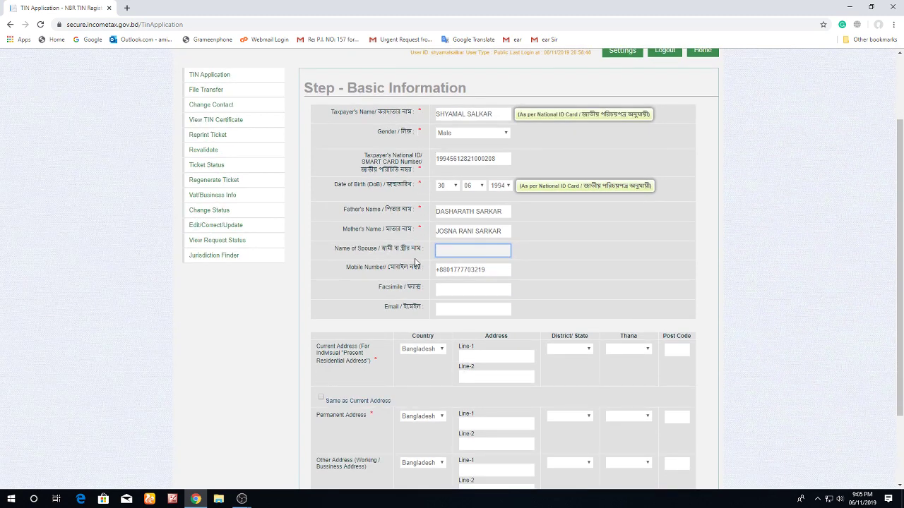
pyautogui.click(468, 313)
pyautogui.click(446, 285)
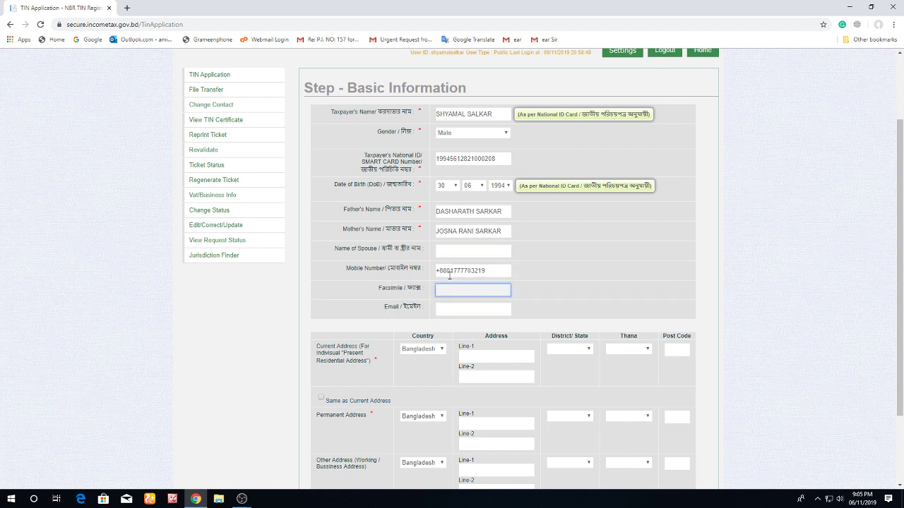
pyautogui.scroll(-2, 498, 253)
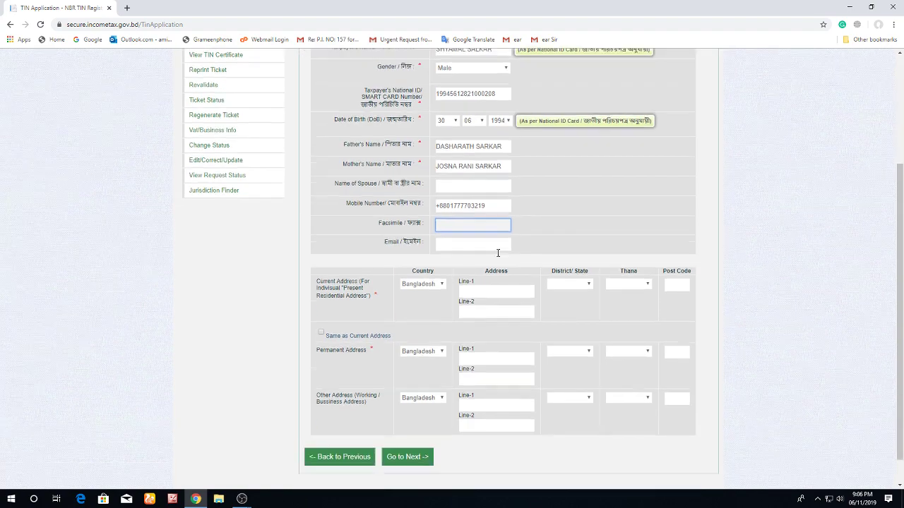
pyautogui.scroll(-1, 498, 253)
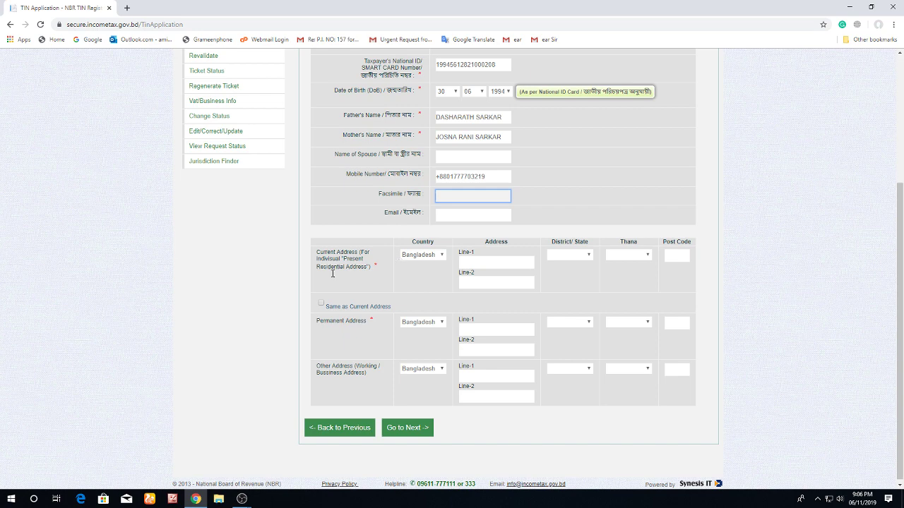
pyautogui.click(486, 262)
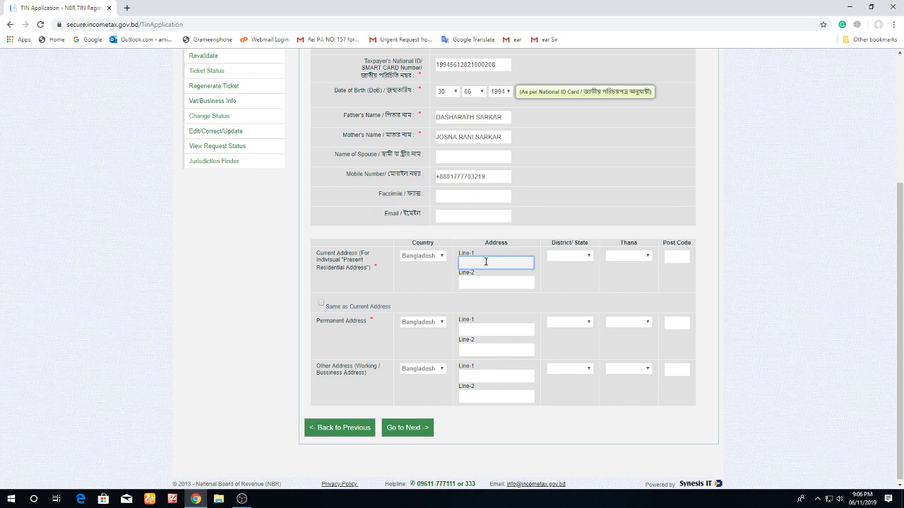
# Enter the current address street line, choose its district and thana, and dismiss post code suggestions.
pyautogui.write('KASHIMPUR')
pyautogui.click(592, 257)
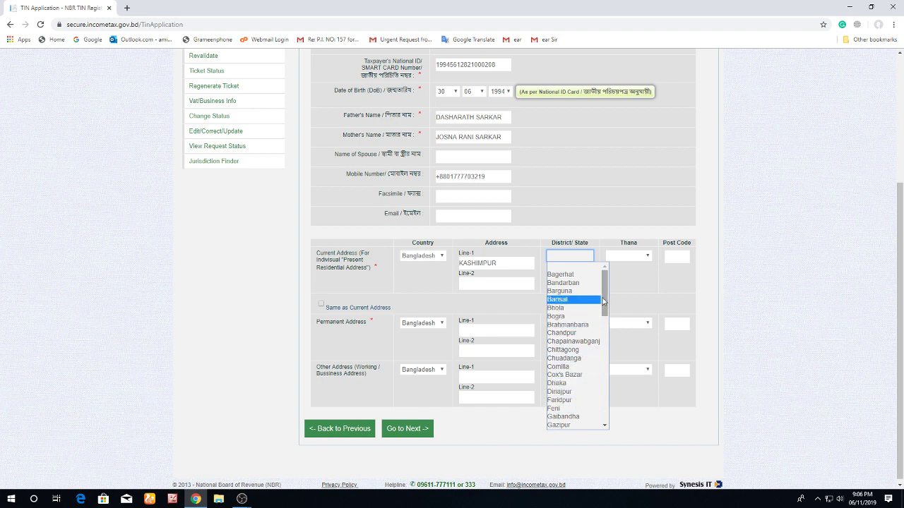
pyautogui.moveTo(604, 300); pyautogui.dragTo(604, 318)
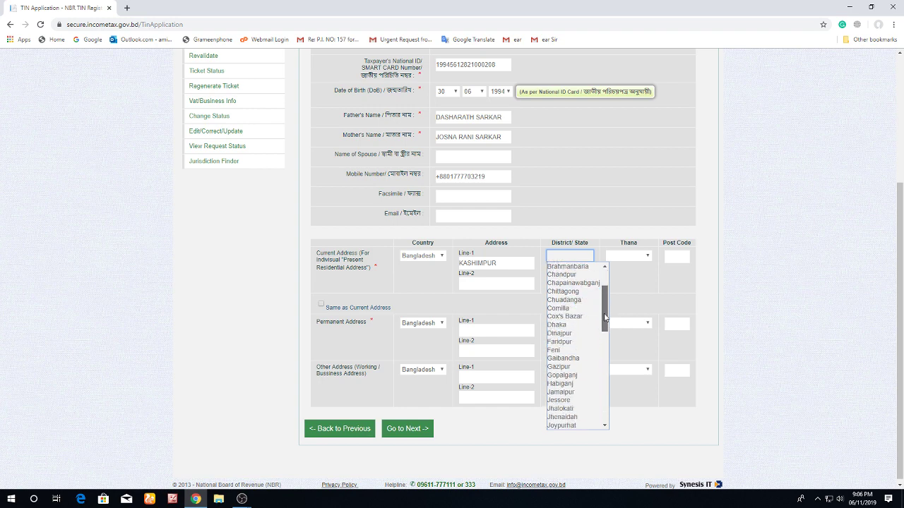
pyautogui.click(574, 367)
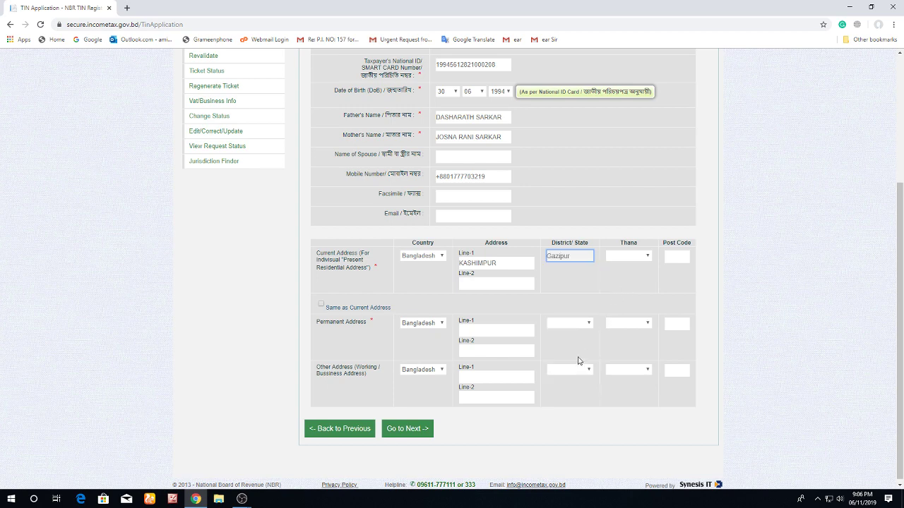
pyautogui.click(649, 257)
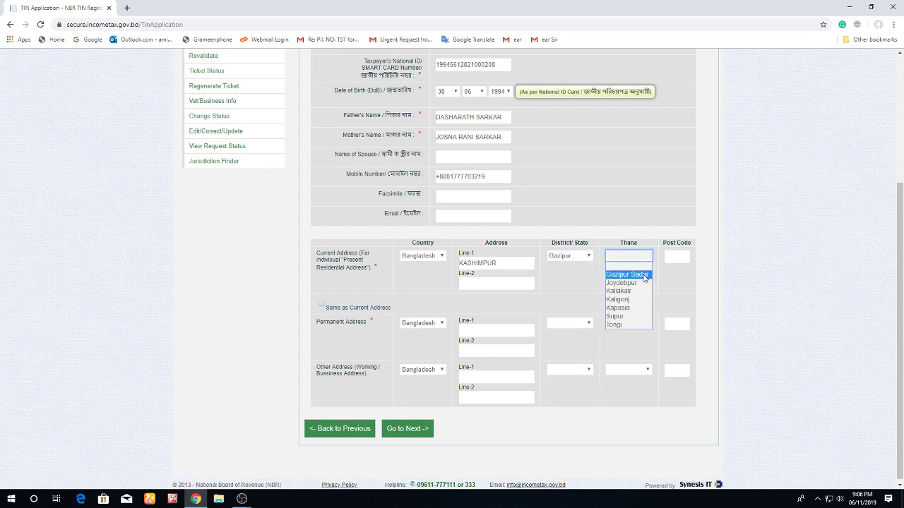
pyautogui.click(644, 274)
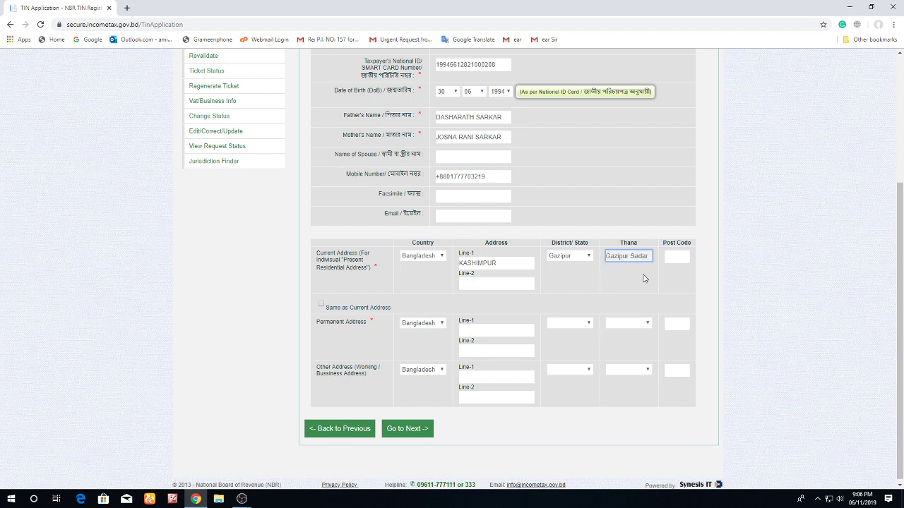
pyautogui.click(682, 256)
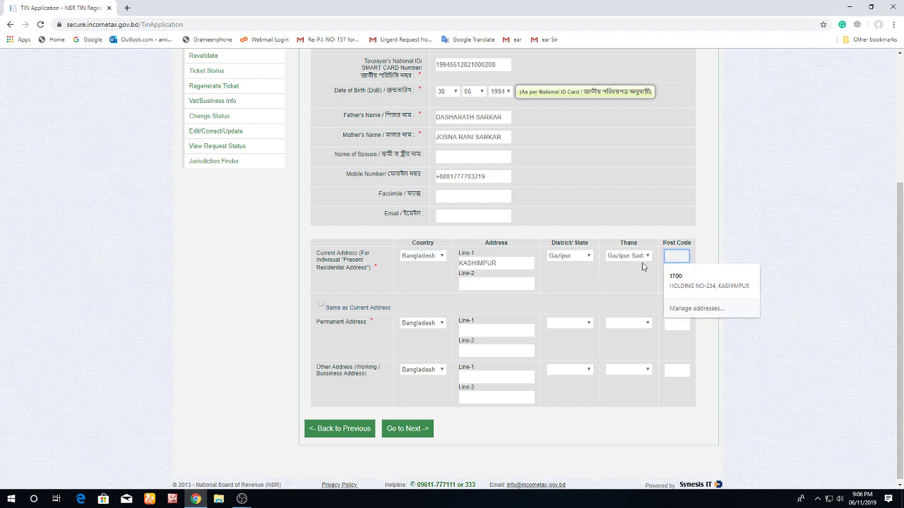
pyautogui.click(633, 286)
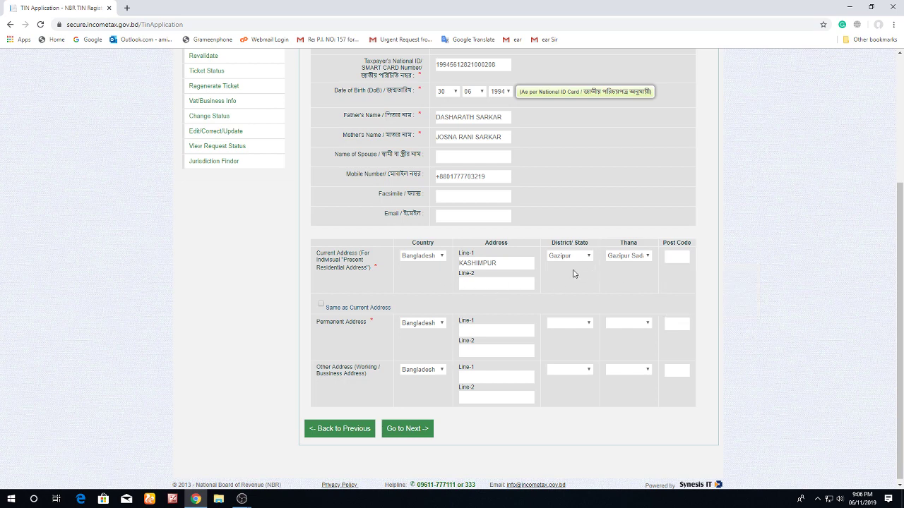
# Enter the permanent address street line and choose its district and thana.
pyautogui.click(493, 333)
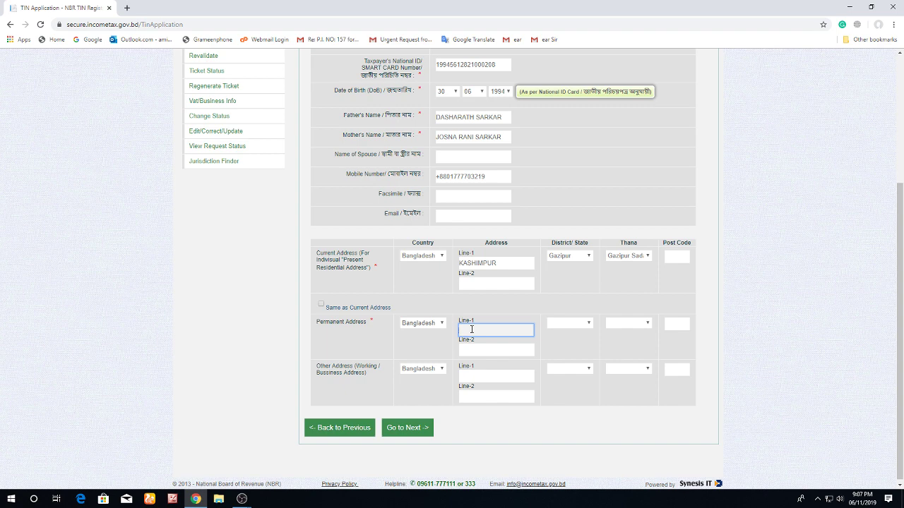
pyautogui.click(579, 326)
pyautogui.scroll(-1, 572, 297)
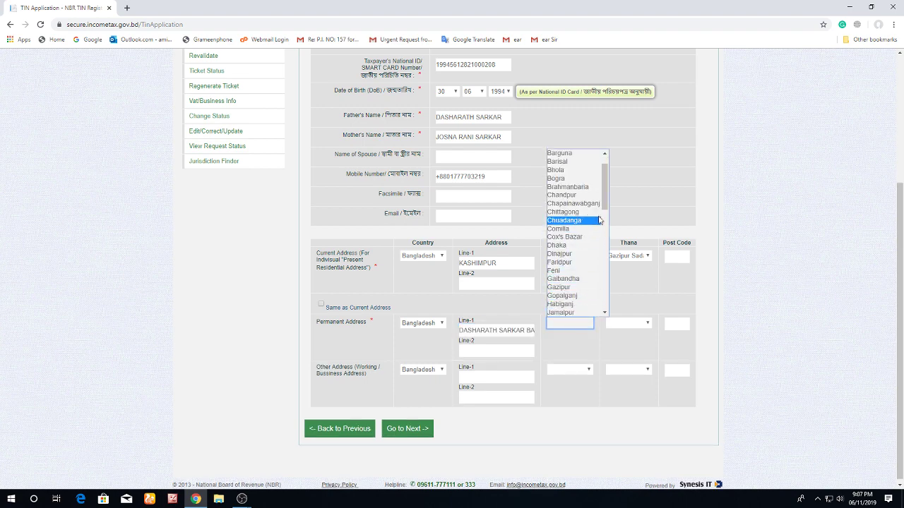
pyautogui.moveTo(605, 200); pyautogui.dragTo(608, 264)
pyautogui.click(565, 170)
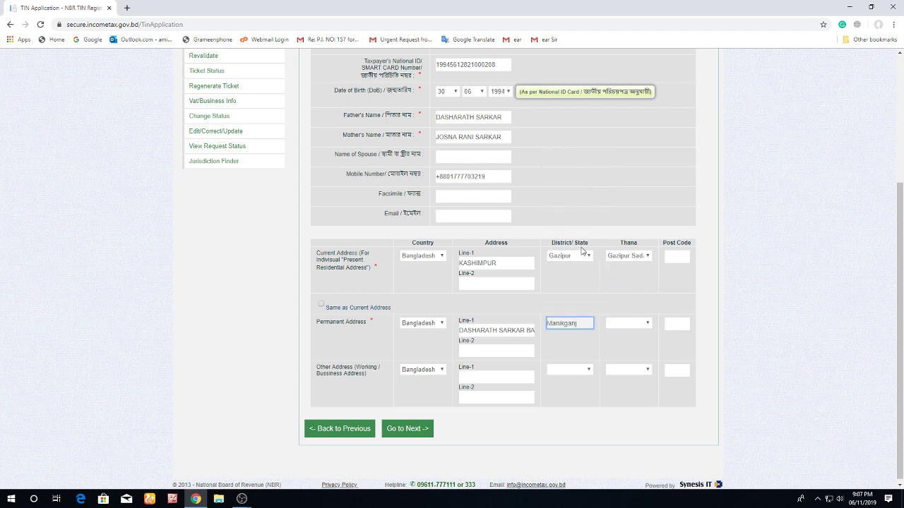
pyautogui.click(650, 325)
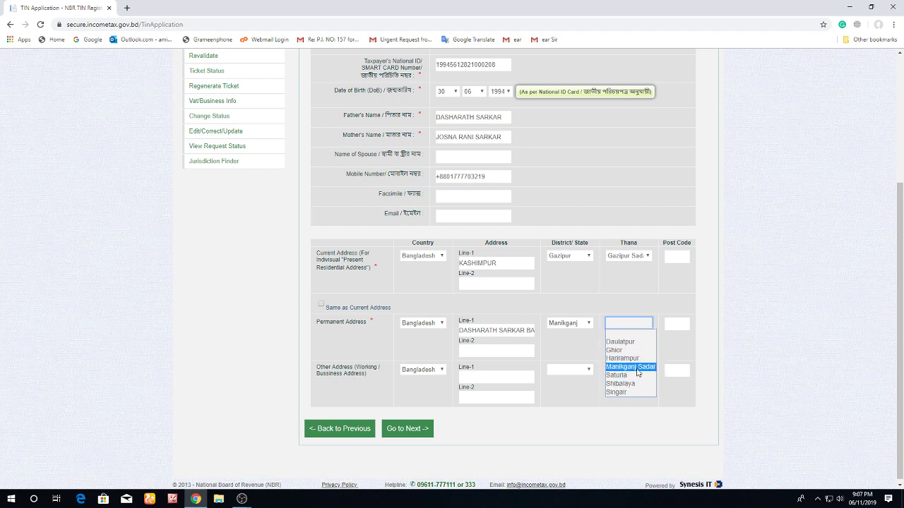
pyautogui.click(632, 358)
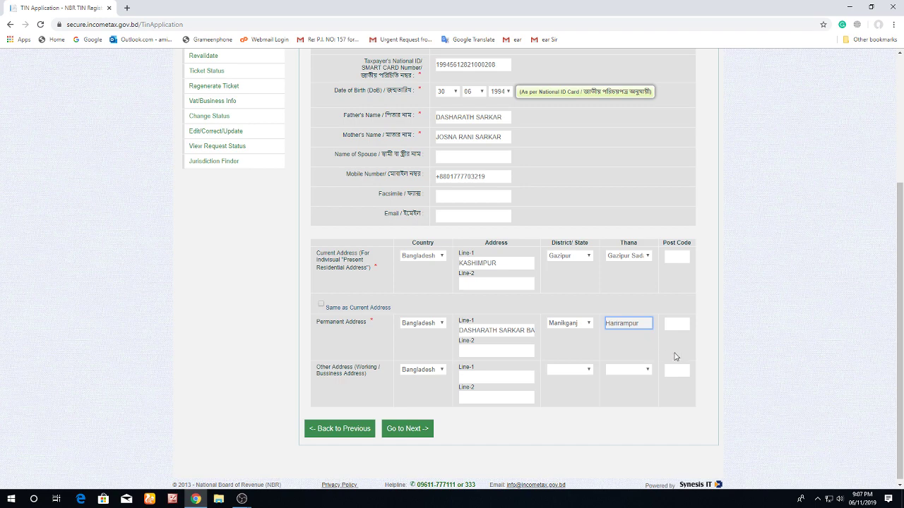
# Fill in the post codes for the permanent and current addresses.
pyautogui.click(677, 324)
pyautogui.write('1')
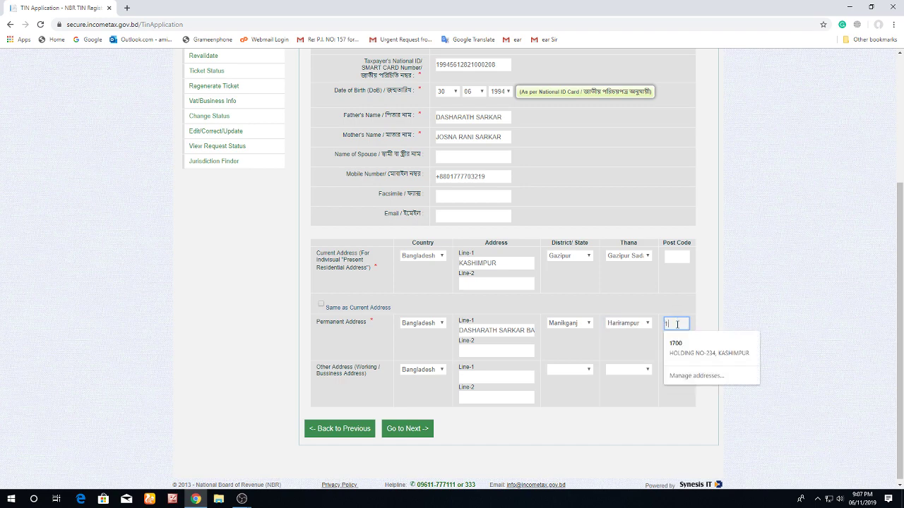
pyautogui.write('830')
pyautogui.click(680, 255)
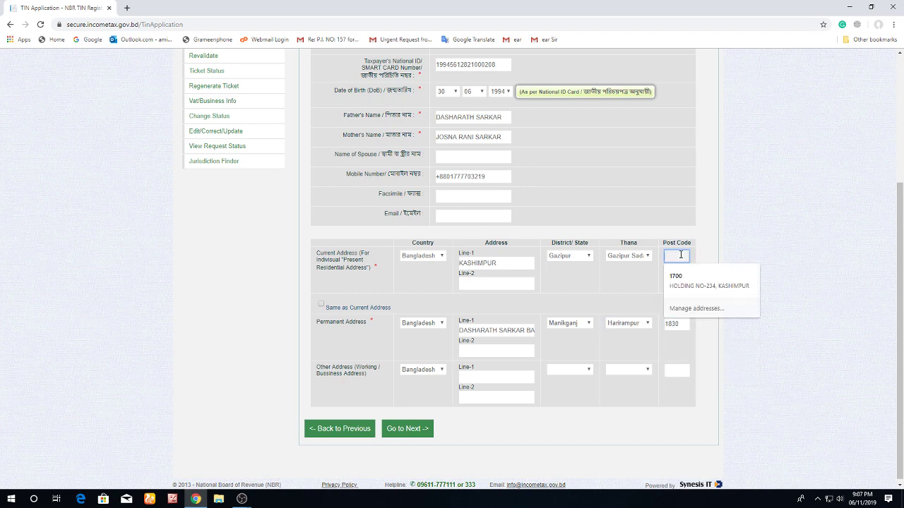
pyautogui.write('1746')
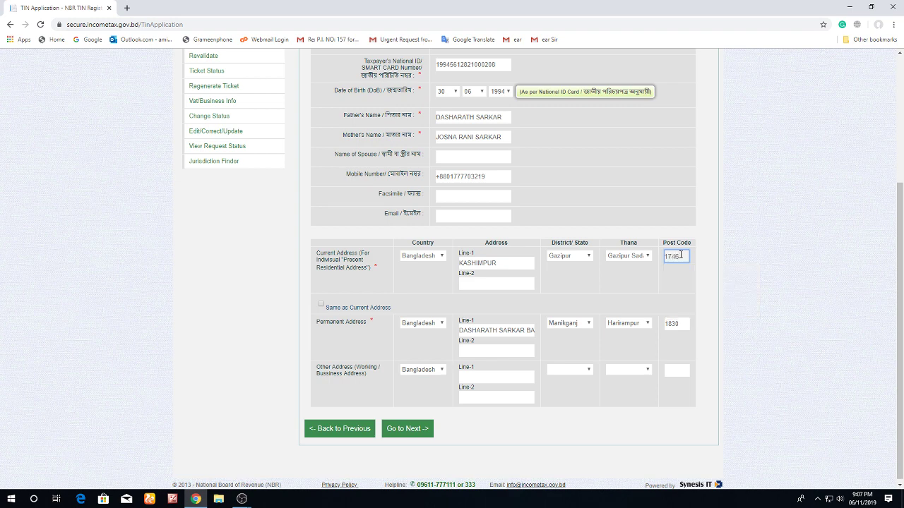
pyautogui.click(590, 411)
pyautogui.scroll(2, 523, 223)
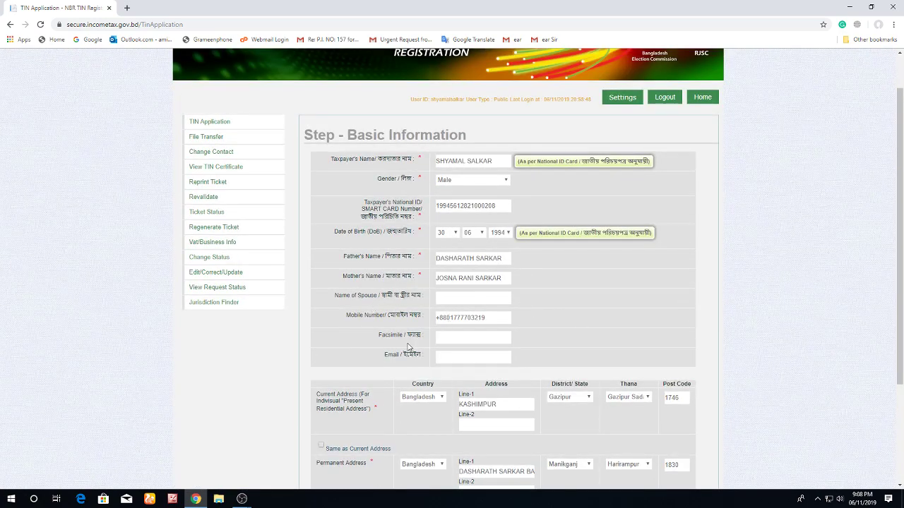
pyautogui.scroll(-1, 481, 364)
pyautogui.scroll(-1, 481, 364)
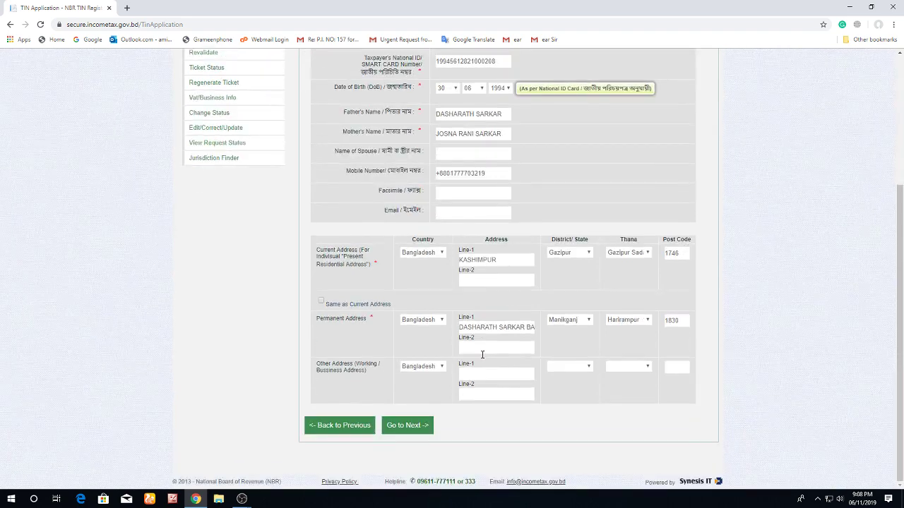
pyautogui.click(518, 259)
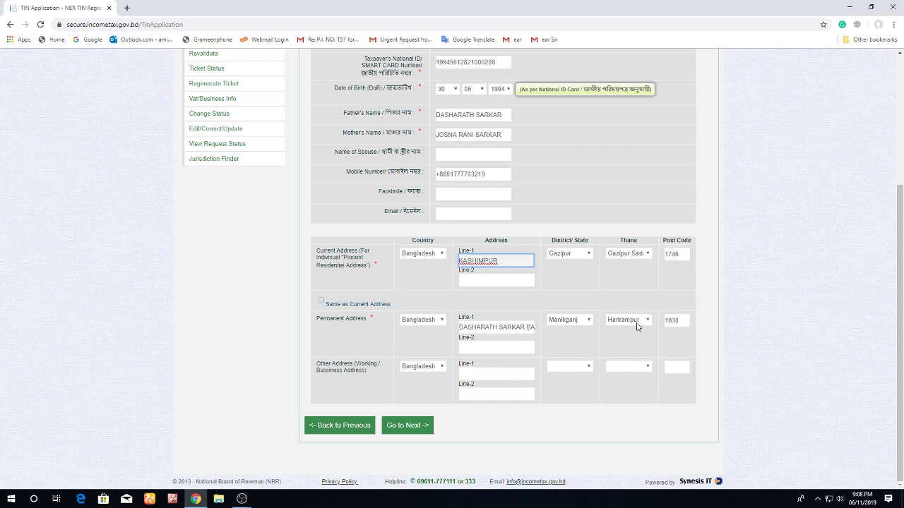
# Continue to the Final Preview and look over the address entries.
pyautogui.click(417, 426)
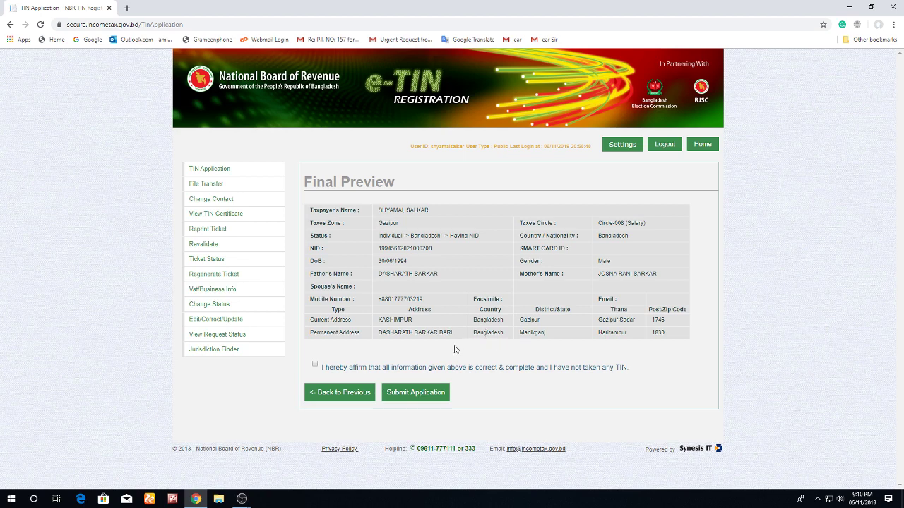
pyautogui.moveTo(379, 334); pyautogui.dragTo(461, 338)
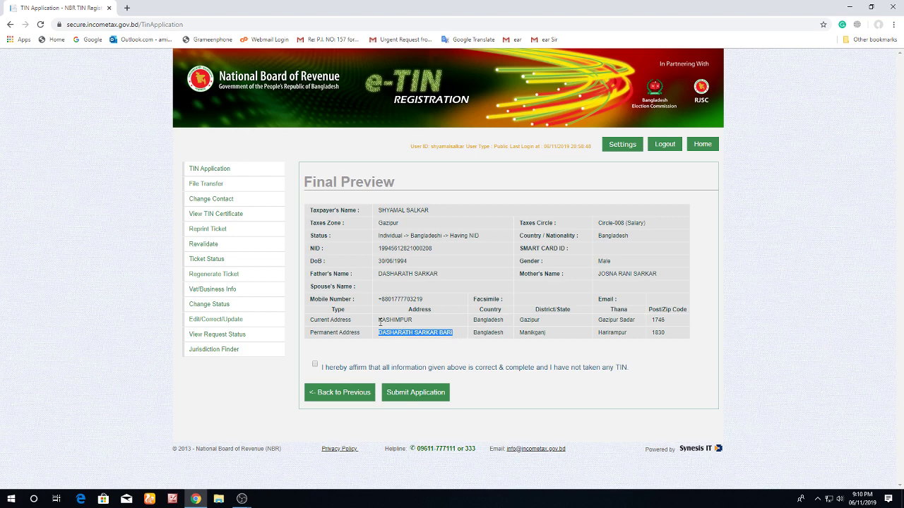
pyautogui.moveTo(380, 321); pyautogui.dragTo(443, 335)
pyautogui.click(454, 353)
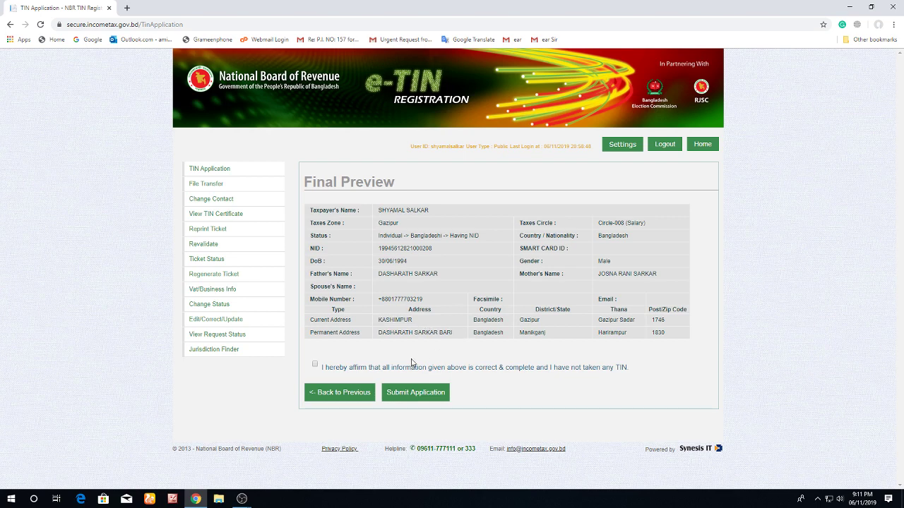
# Affirm the 'I hereby affirm…' declaration and submit the TIN application.
pyautogui.click(316, 366)
pyautogui.click(428, 394)
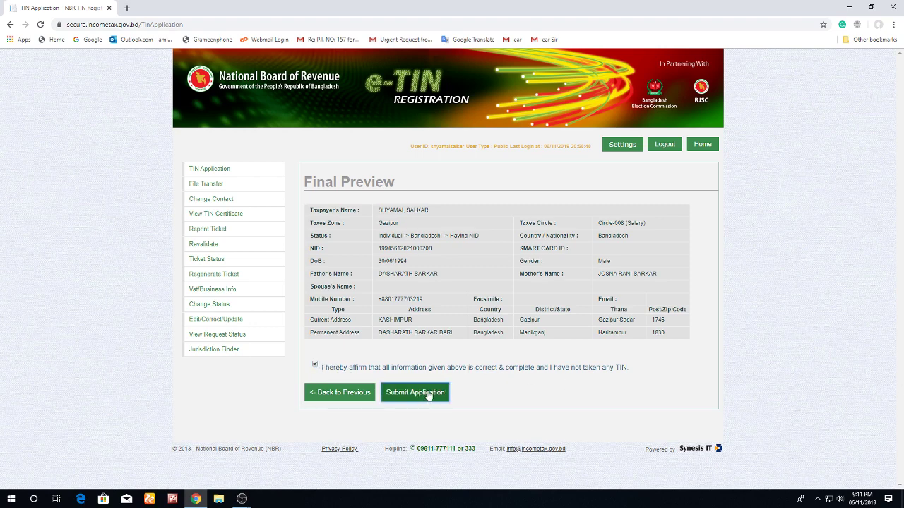
pyautogui.scroll(-3, 443, 390)
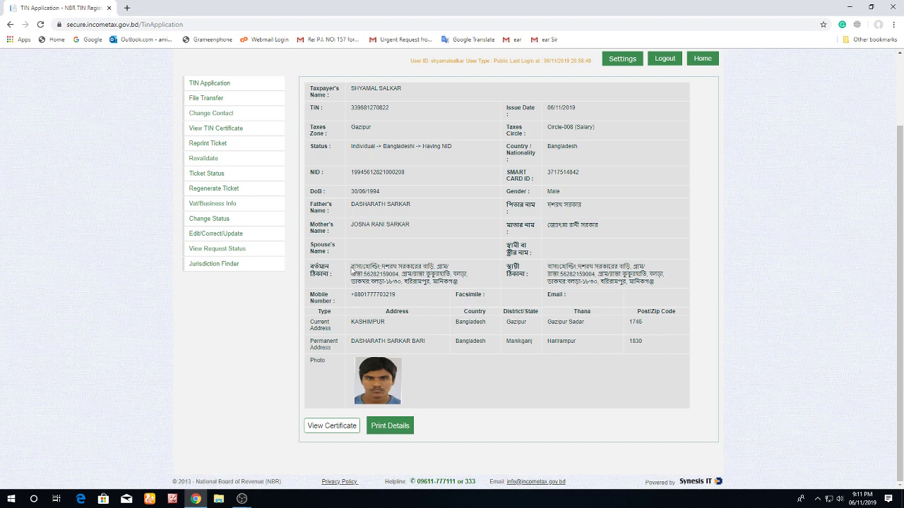
# Review the Bangla addresses and parents' names, then open the TIN certificate.
pyautogui.moveTo(351, 271); pyautogui.dragTo(443, 266)
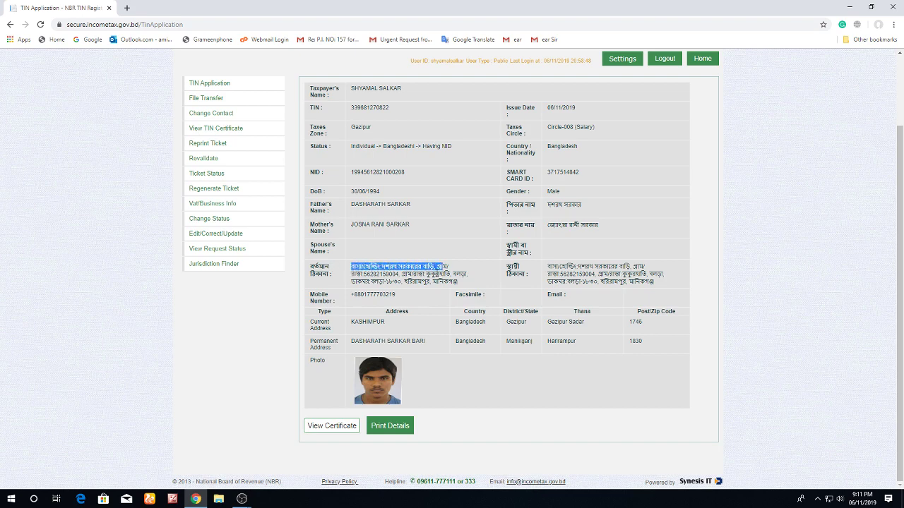
pyautogui.tripleClick(466, 284)
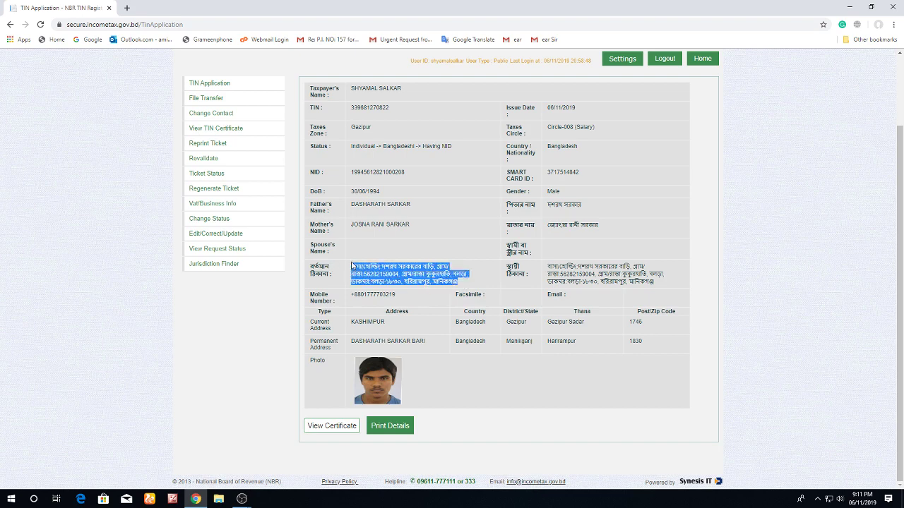
pyautogui.moveTo(550, 266); pyautogui.dragTo(664, 283)
pyautogui.scroll(2, 591, 297)
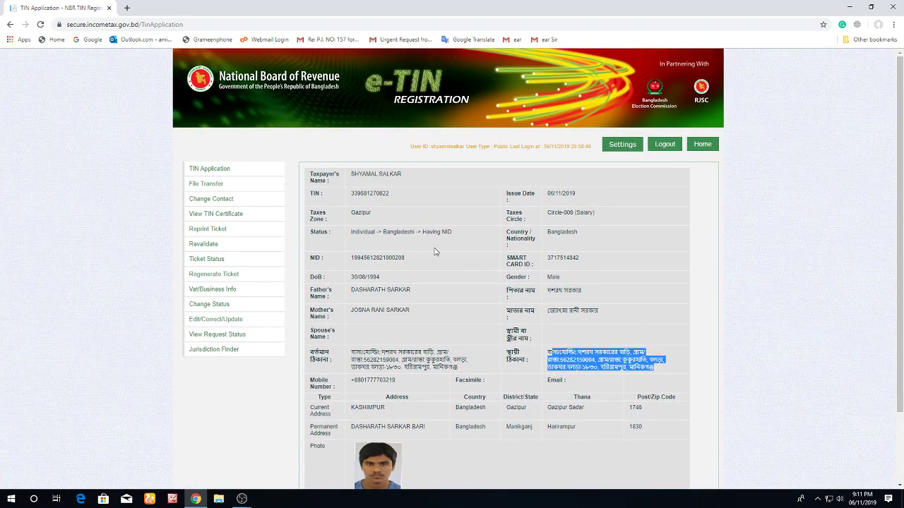
pyautogui.click(567, 290)
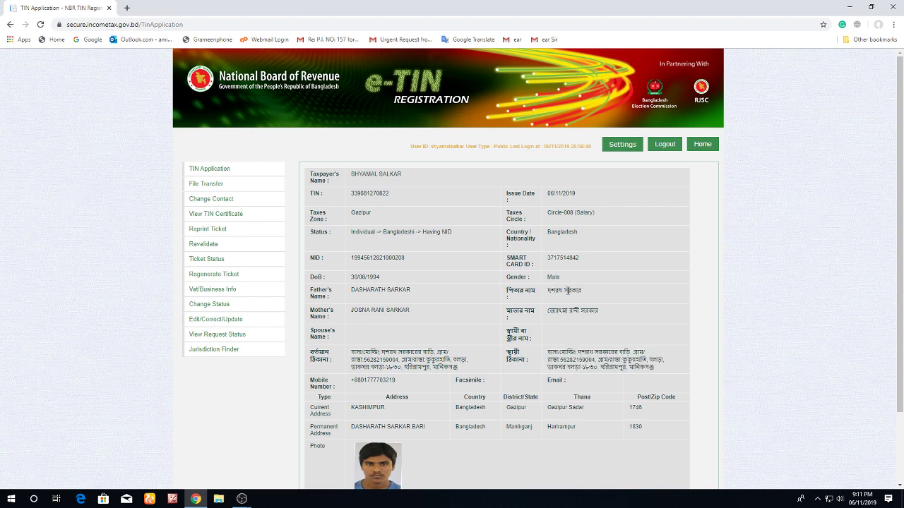
pyautogui.tripleClick(567, 290)
pyautogui.moveTo(601, 312); pyautogui.dragTo(549, 313)
pyautogui.scroll(-2, 579, 265)
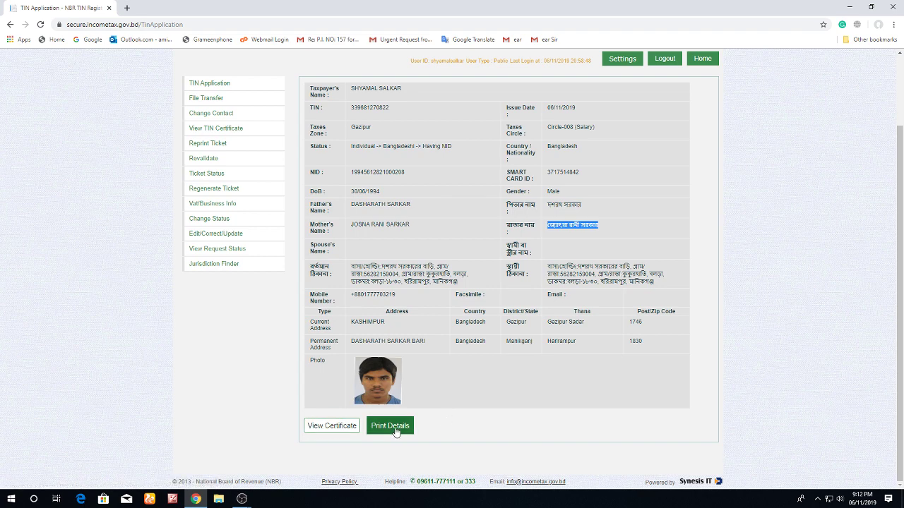
pyautogui.click(338, 429)
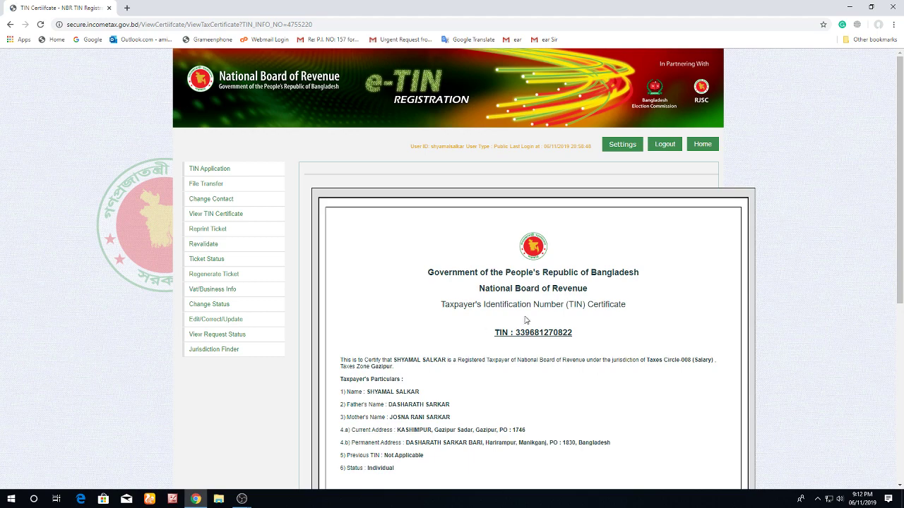
# Save the TIN certificate as the nbr_tin_certificate PDF and open the download.
pyautogui.scroll(-4, 537, 276)
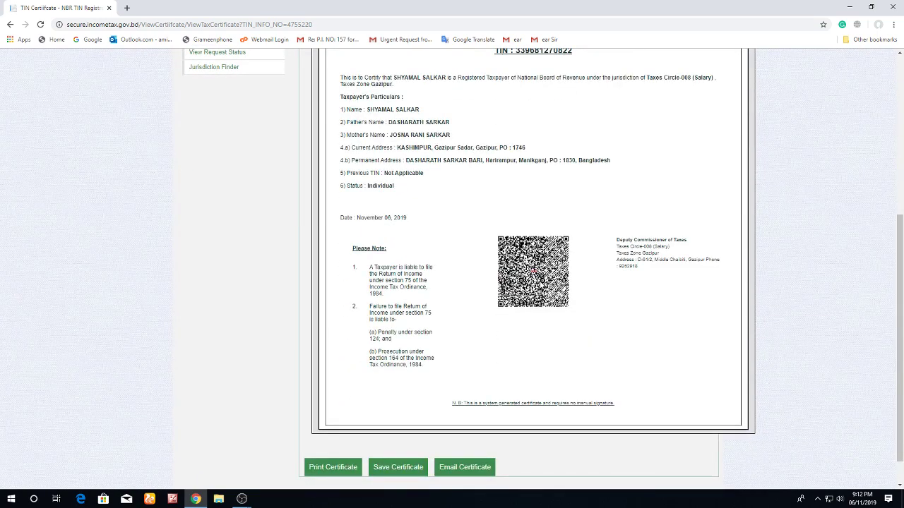
pyautogui.scroll(2, 536, 279)
pyautogui.scroll(-3, 536, 283)
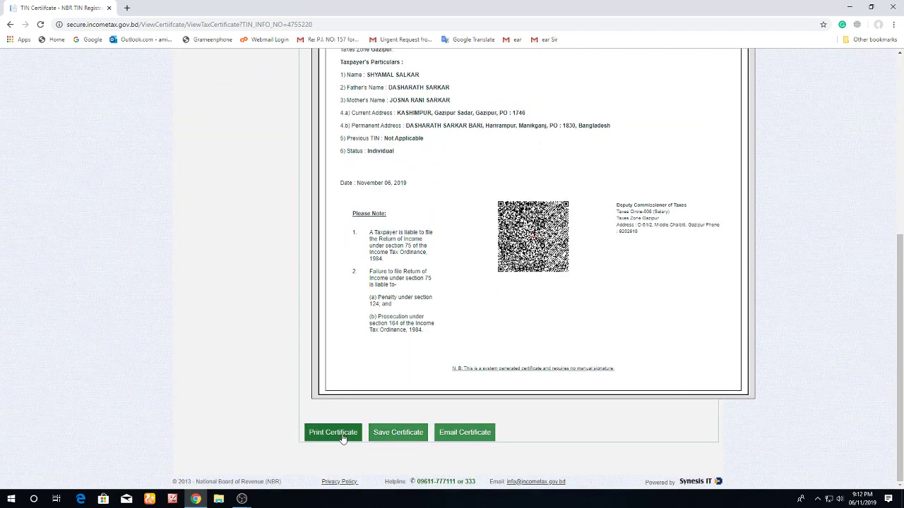
pyautogui.click(399, 433)
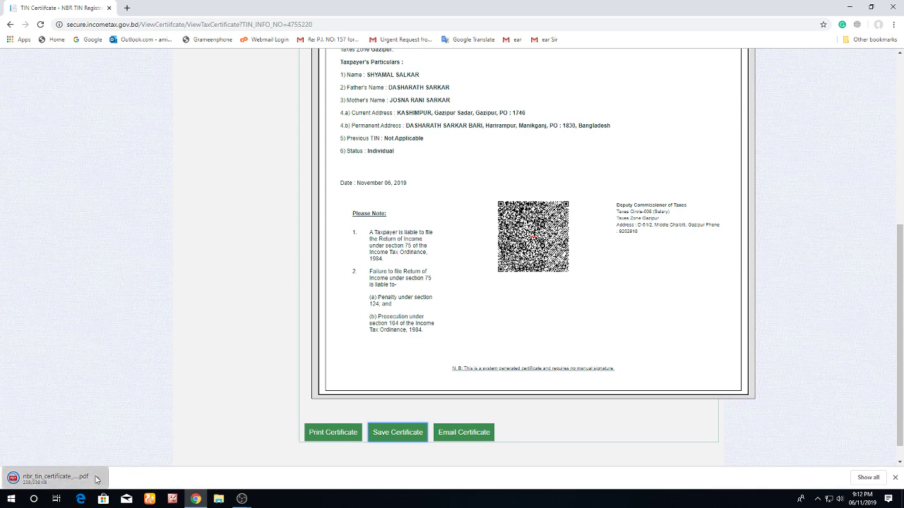
pyautogui.click(47, 478)
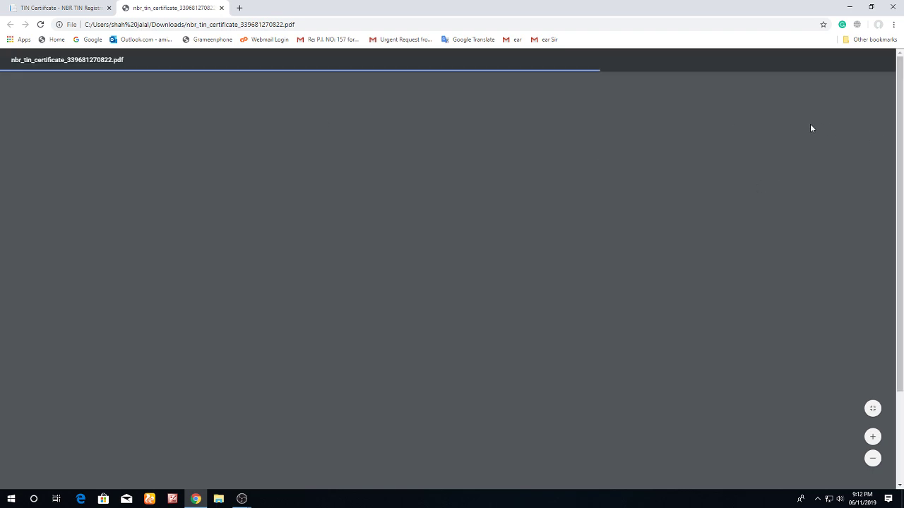
# Open the Email Certificate page from the certificate tab, then return to the PDF.
pyautogui.click(79, 8)
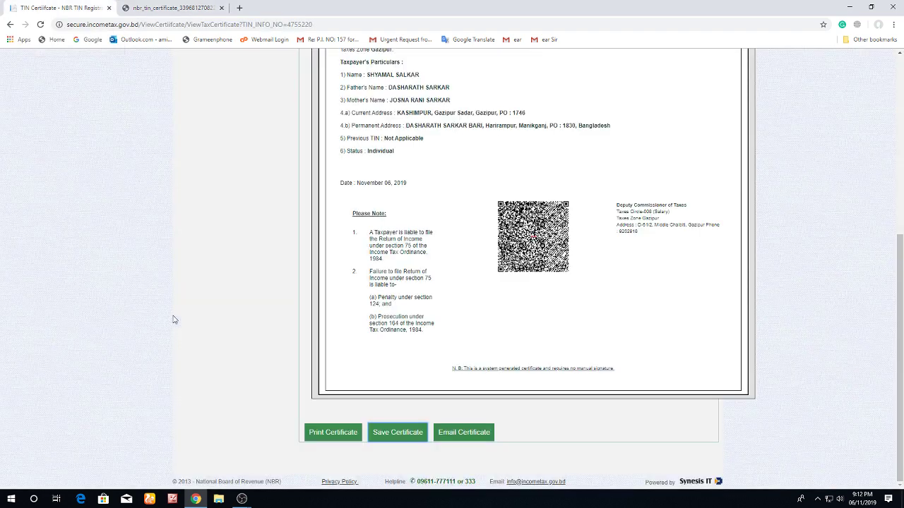
pyautogui.click(464, 433)
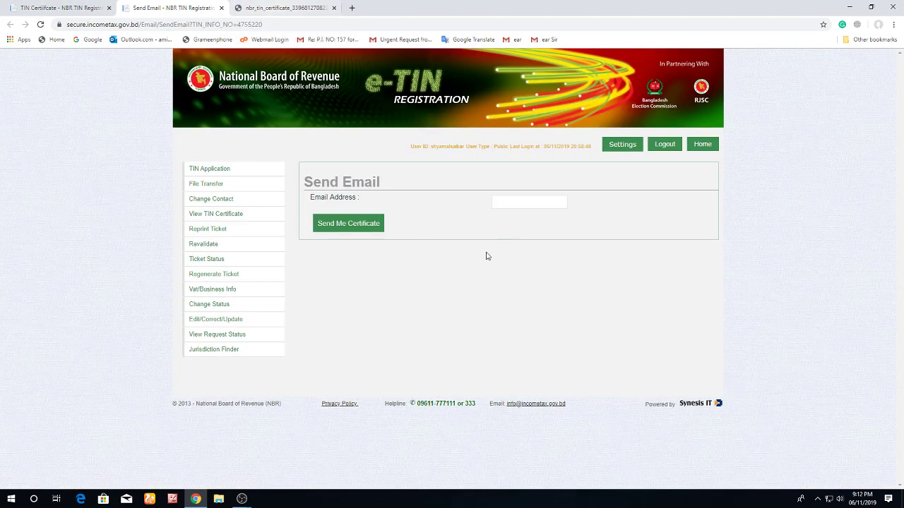
pyautogui.click(521, 201)
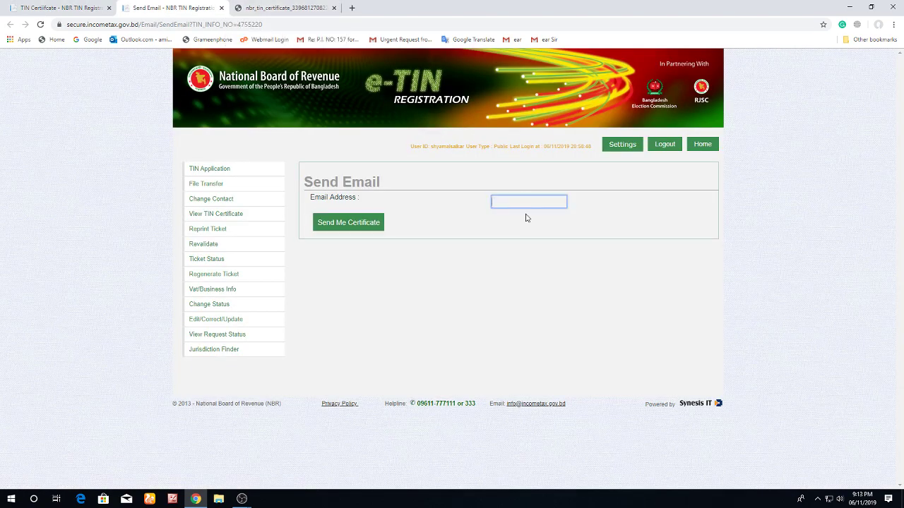
pyautogui.click(302, 9)
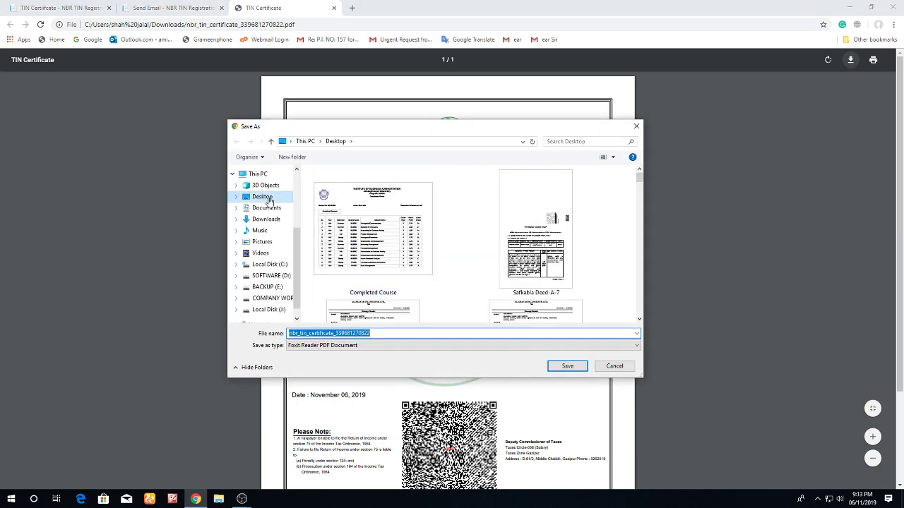
# Save a copy of the certificate PDF to the Desktop.
pyautogui.click(268, 201)
pyautogui.click(571, 367)
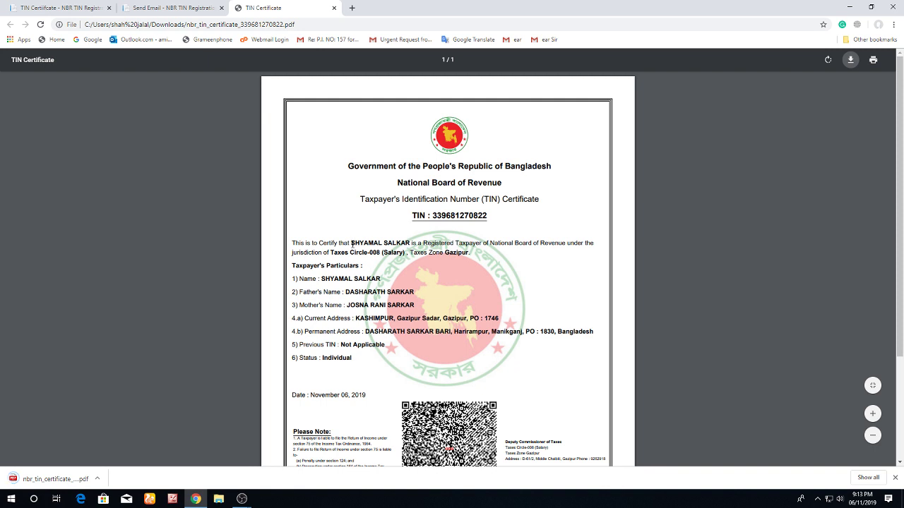
pyautogui.moveTo(352, 243); pyautogui.dragTo(405, 241)
pyautogui.click(393, 243)
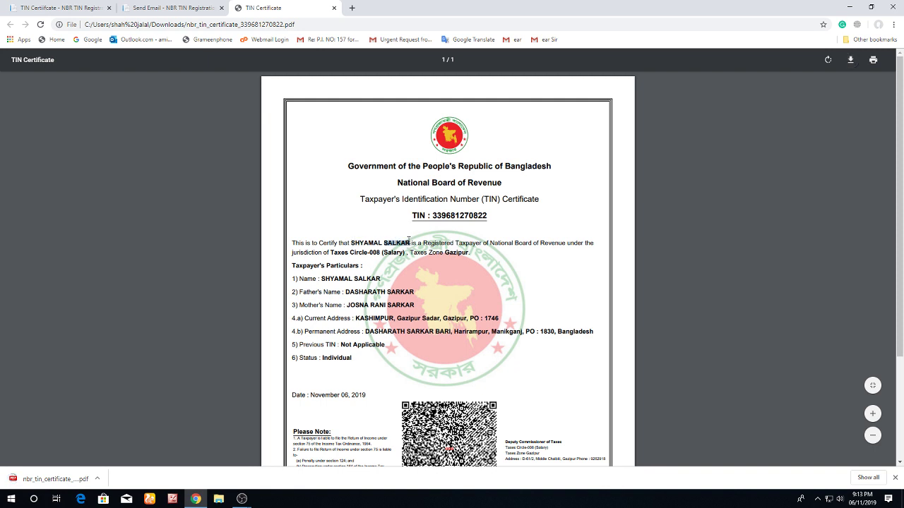